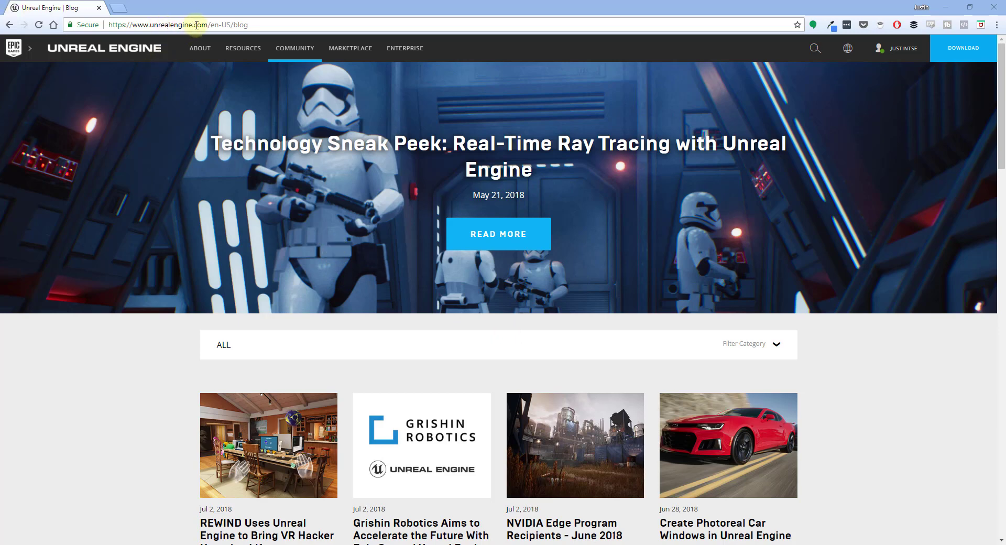
Open the Unreal Studio download page under the royalty-free Enterprise license.
click(966, 51)
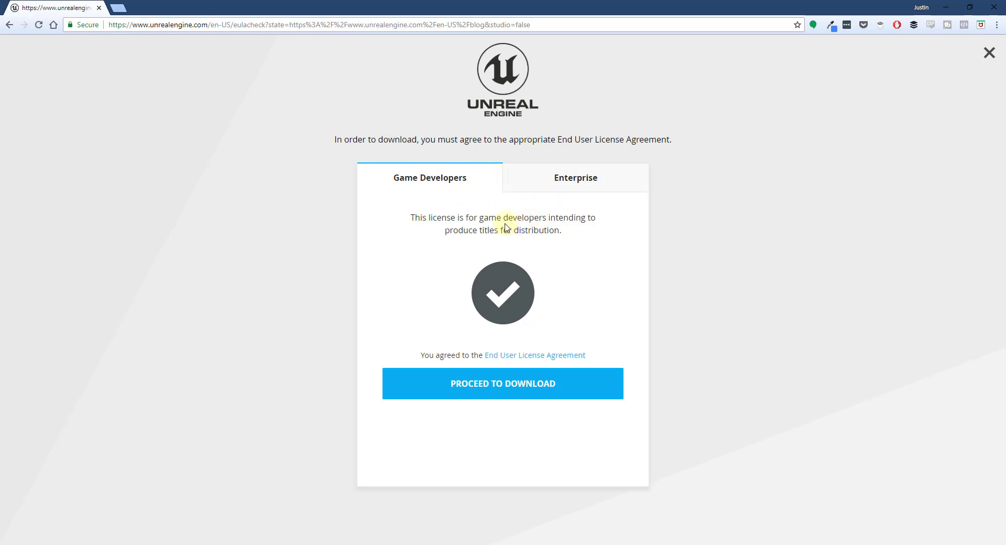
click(575, 181)
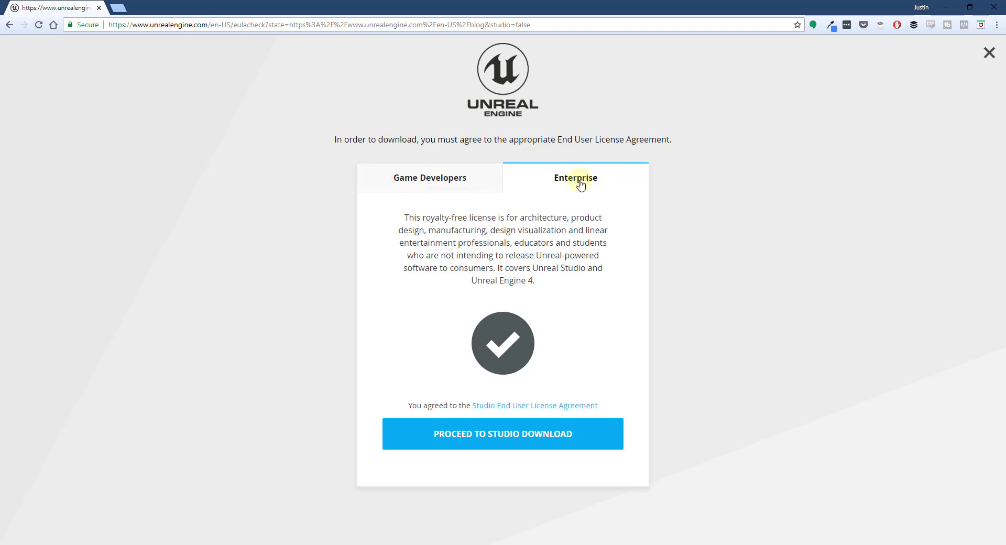
click(531, 434)
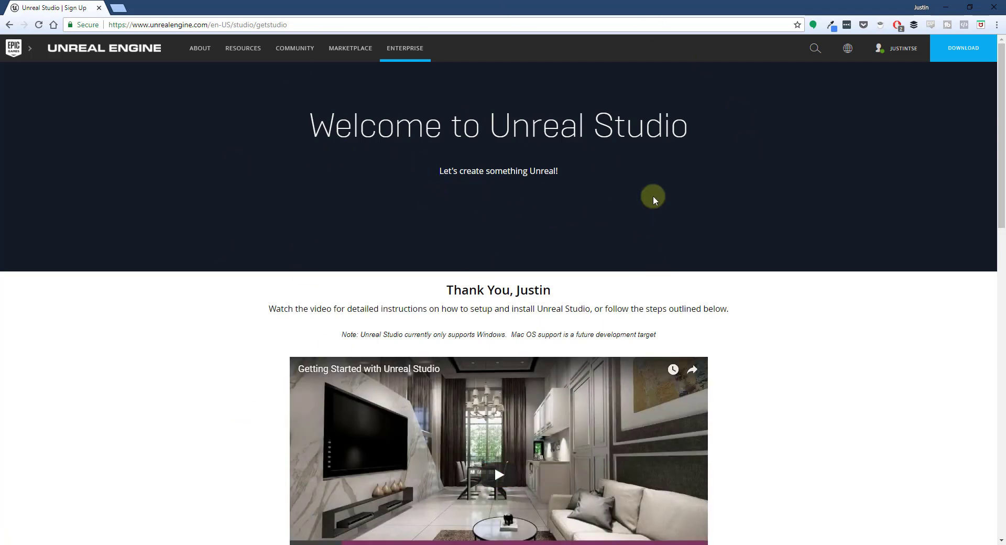
Start downloading the Epic Games Launcher installer from the Unreal Studio setup steps and cancel the download.
scroll(471, 292, down, 8)
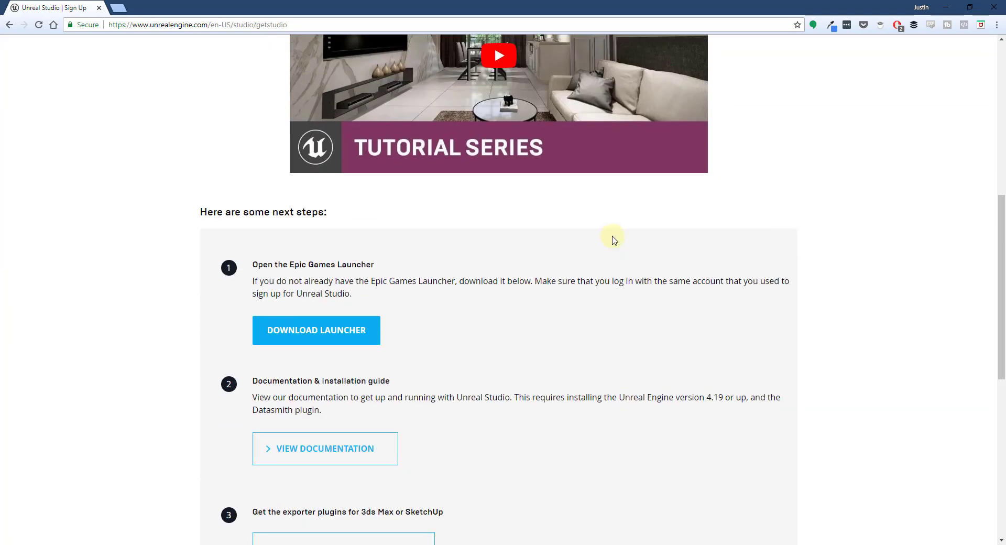
click(373, 340)
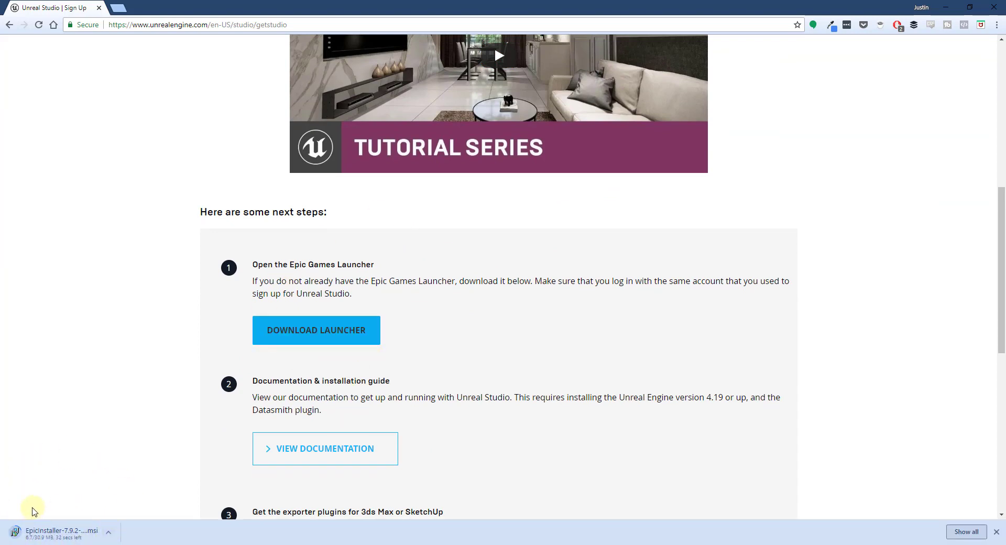
click(109, 534)
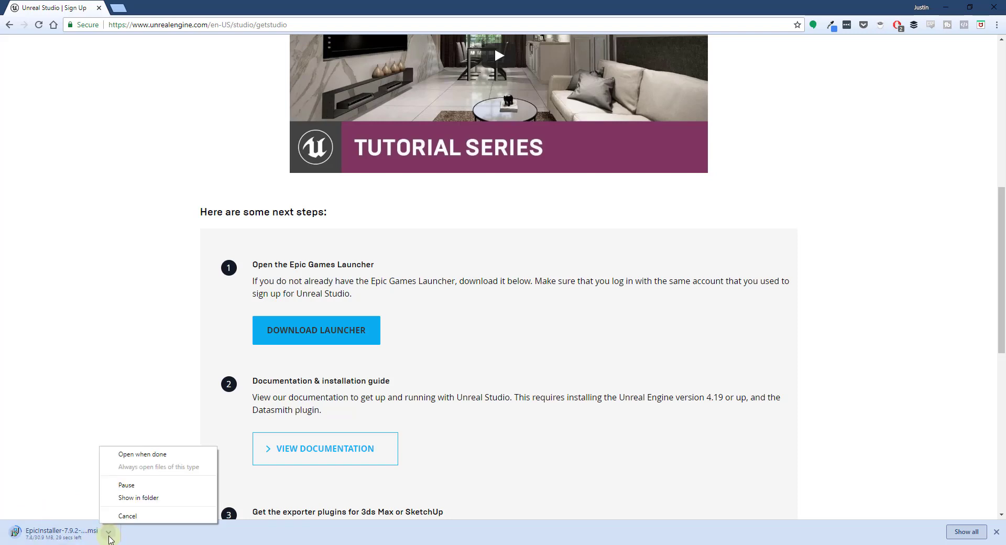
click(128, 516)
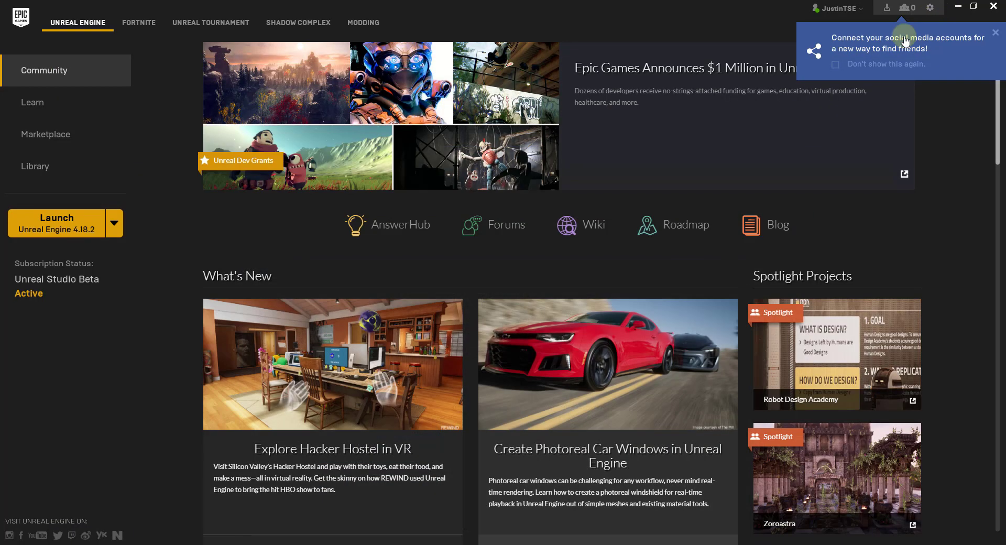
Switch to the Epic Games Launcher, check the launchable engine versions and open the Library.
click(114, 224)
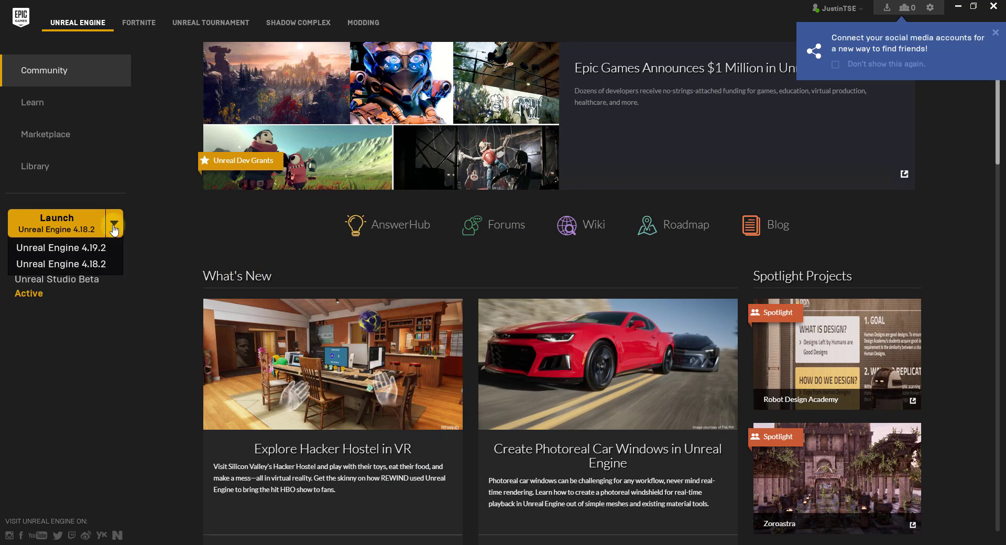
click(49, 168)
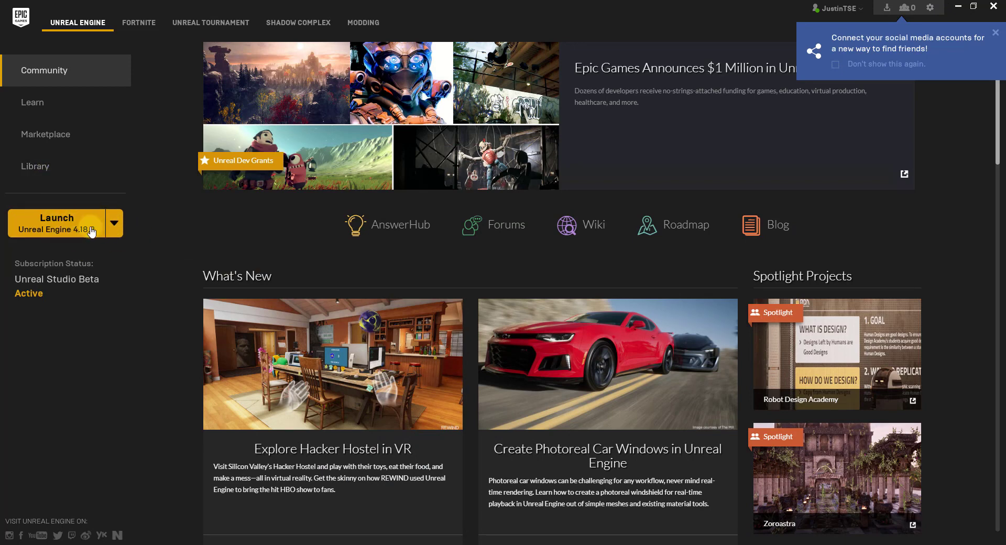
click(33, 170)
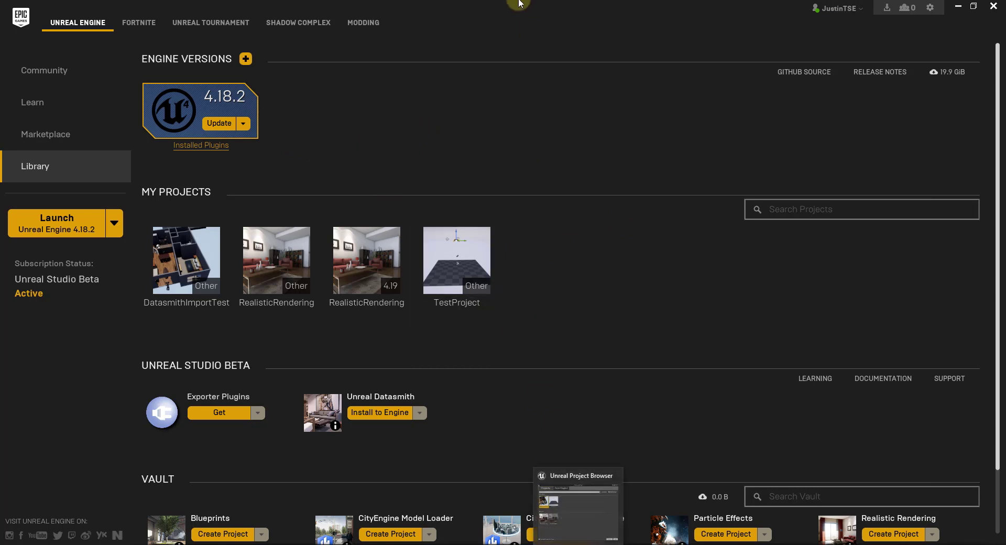
Add an engine version slot to review the installable Unreal Engine versions, and remove the slot without installing anything.
click(246, 59)
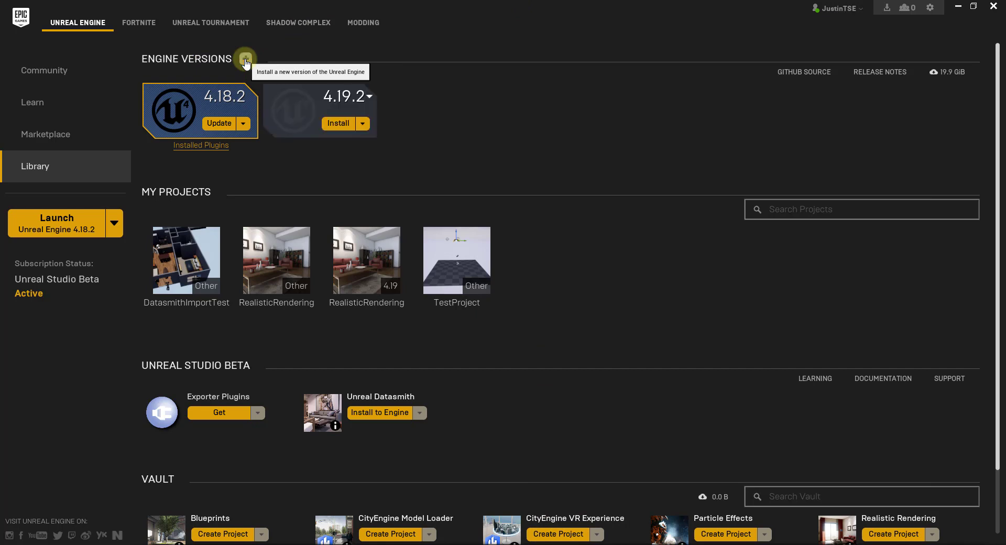
click(354, 97)
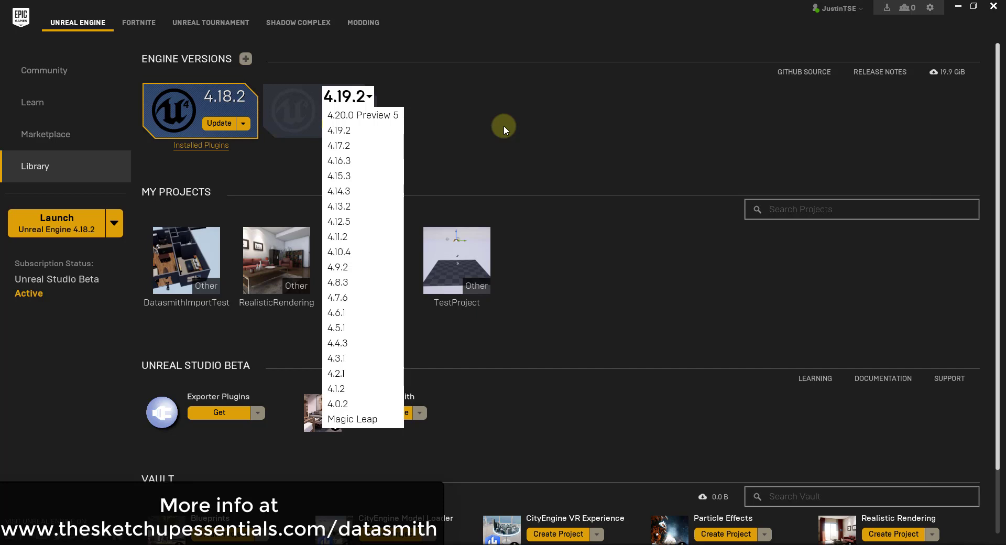
click(471, 173)
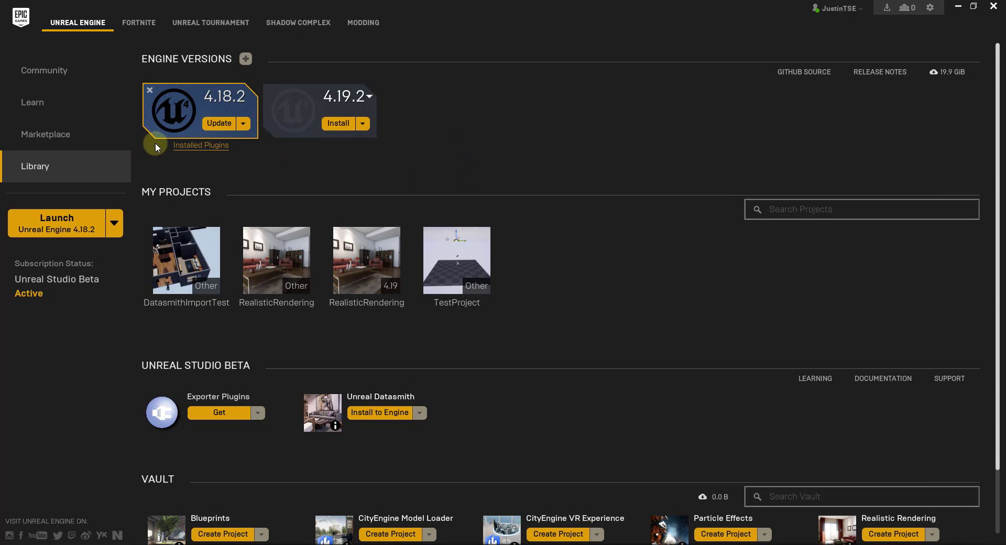
click(111, 224)
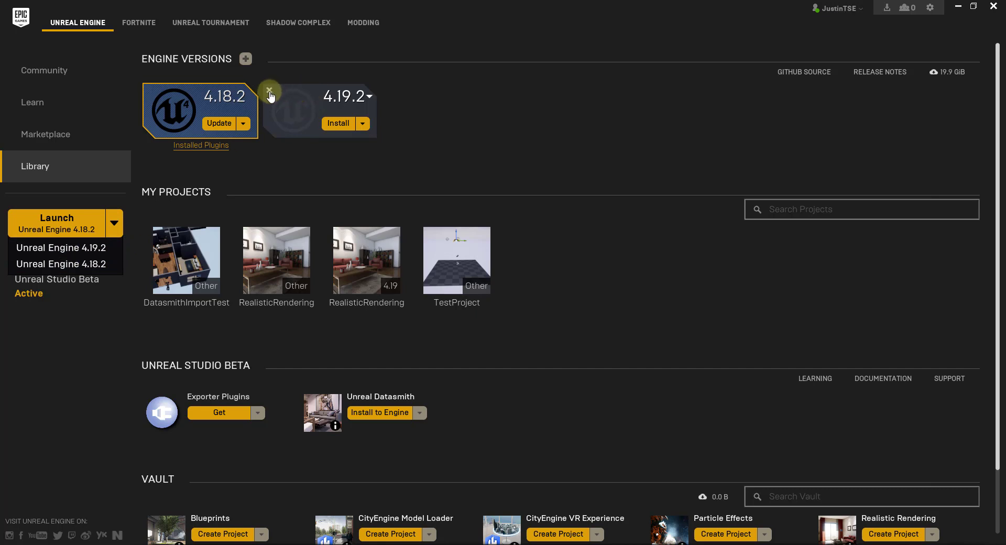
click(269, 92)
Open the Unreal Project Browser and choose the First Person Blueprint template for a new project.
click(113, 222)
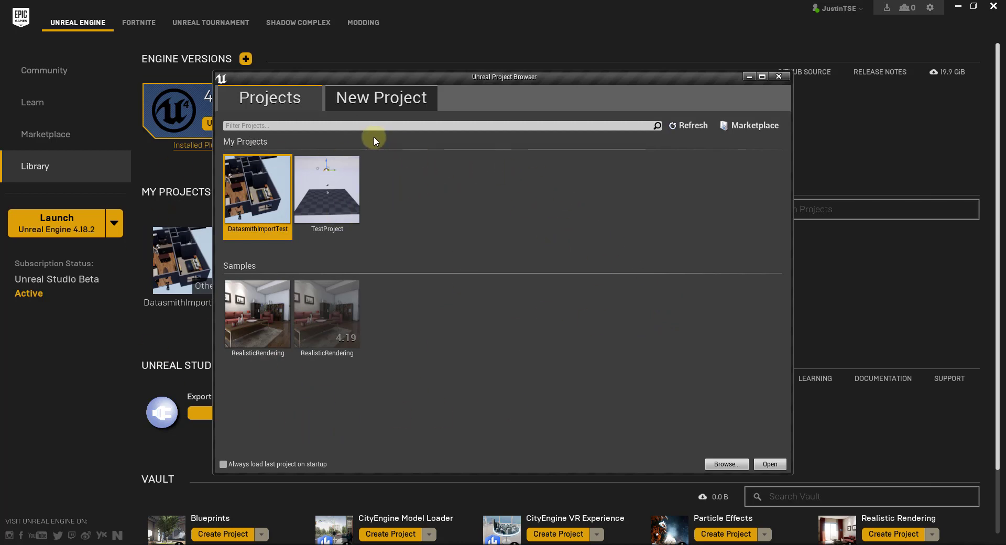
click(402, 100)
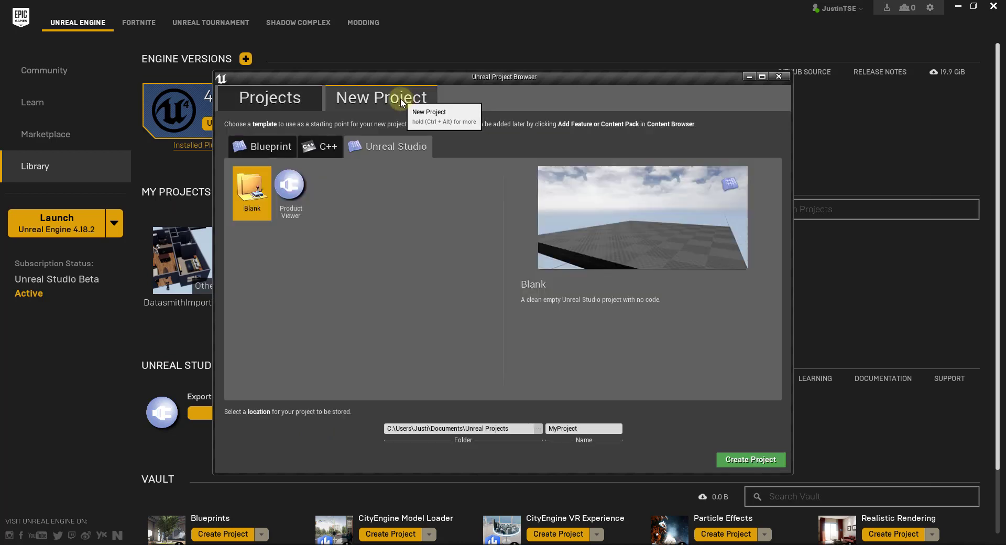
click(280, 98)
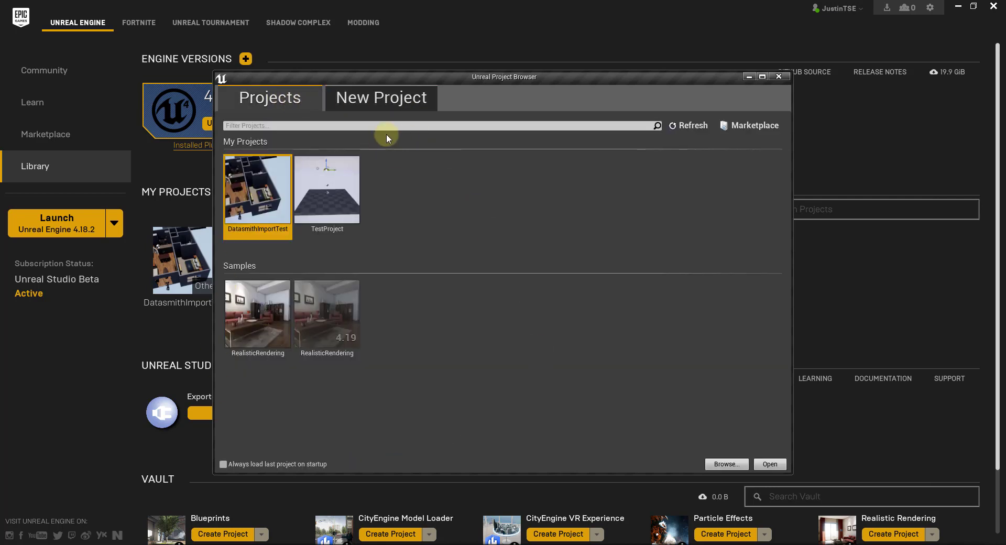
click(388, 100)
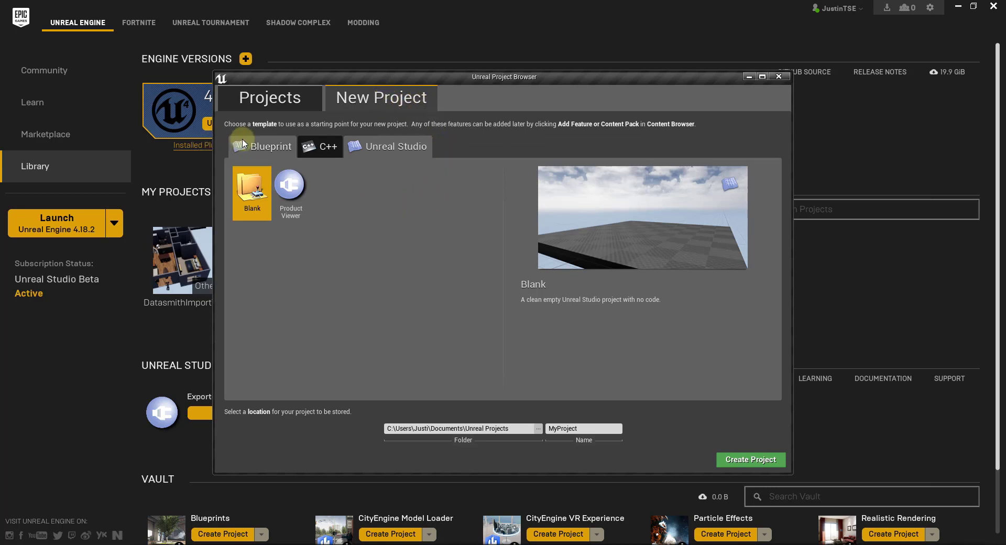
click(265, 146)
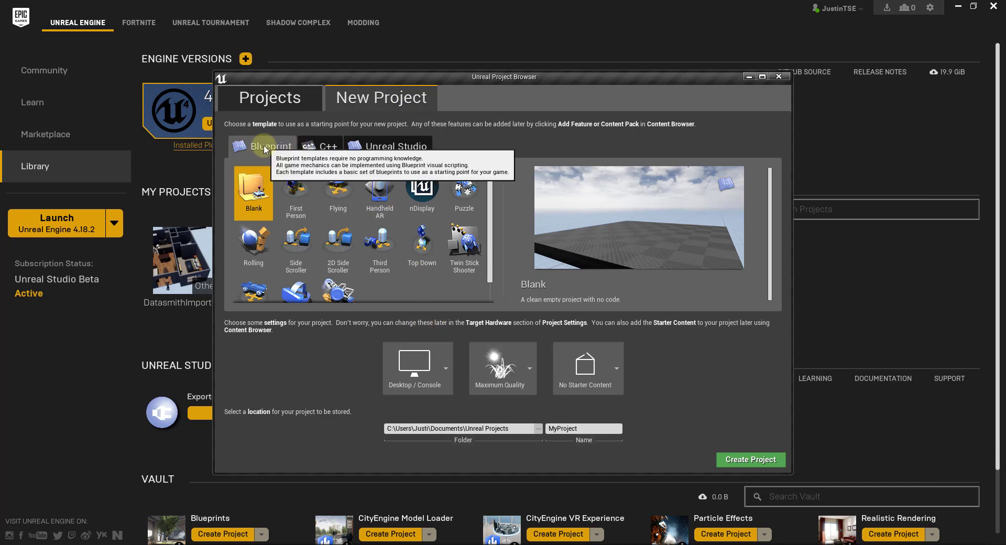
click(297, 197)
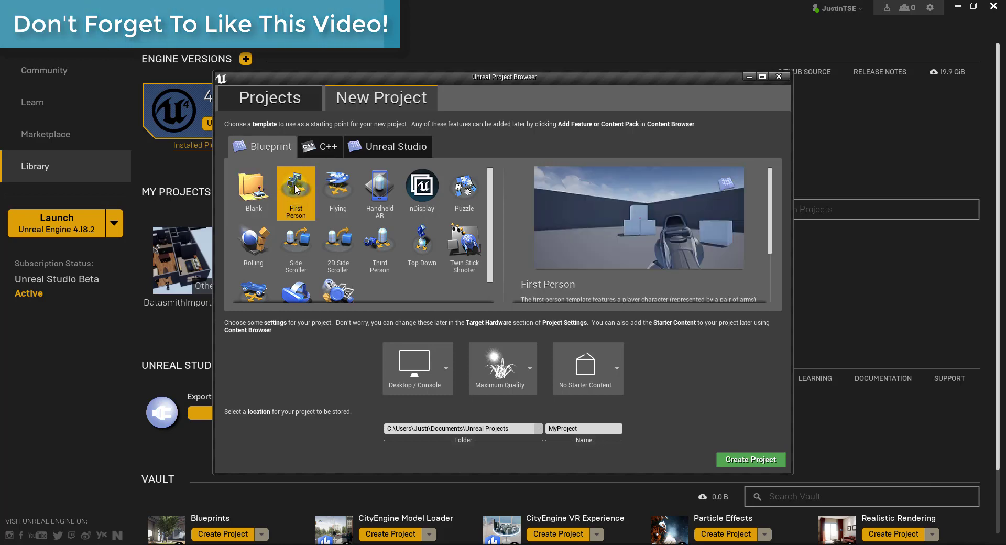
Name the project FirstPersonShooter and create it.
click(603, 428)
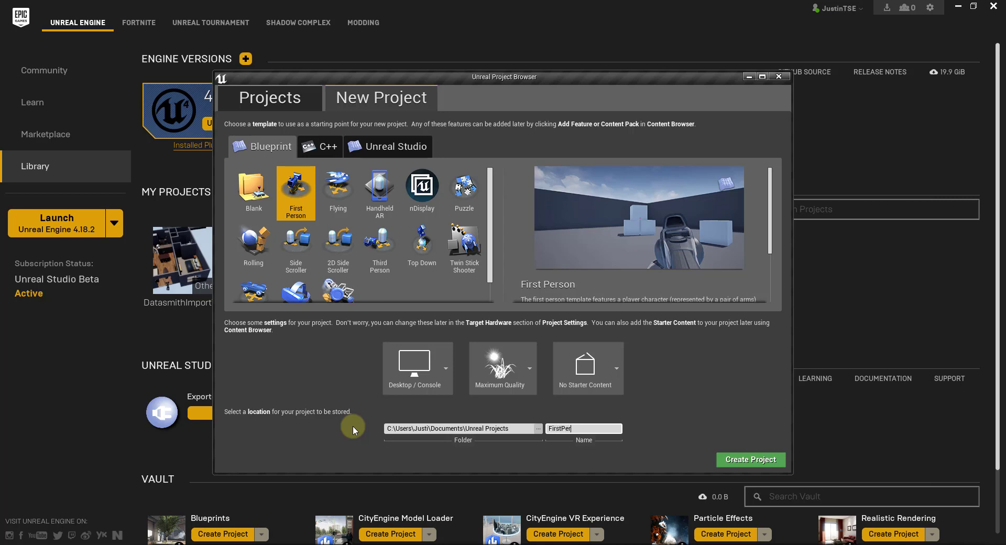
text(FirstPersonShooterTest)
key(BackSpace)
key(BackSpace)
key(BackSpace)
key(BackSpace)
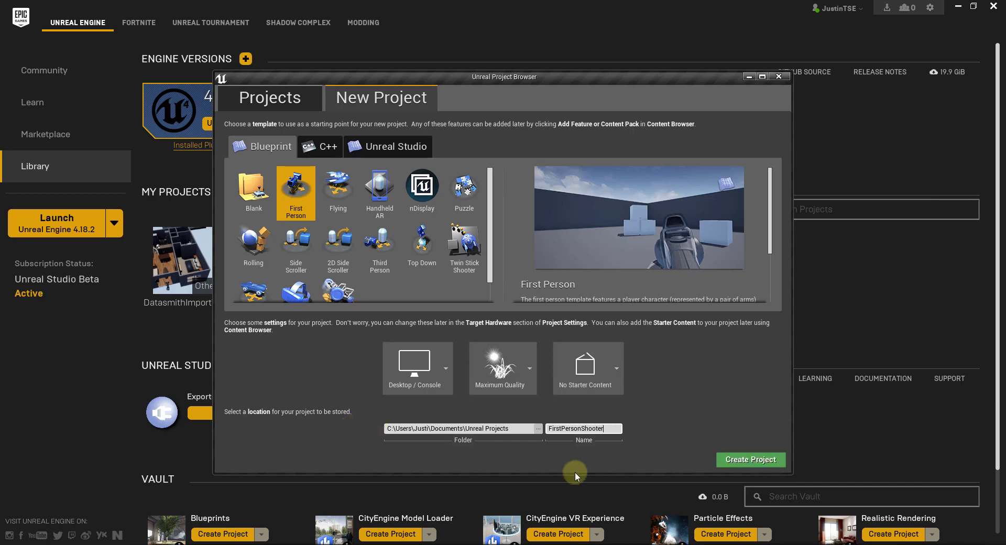
click(751, 459)
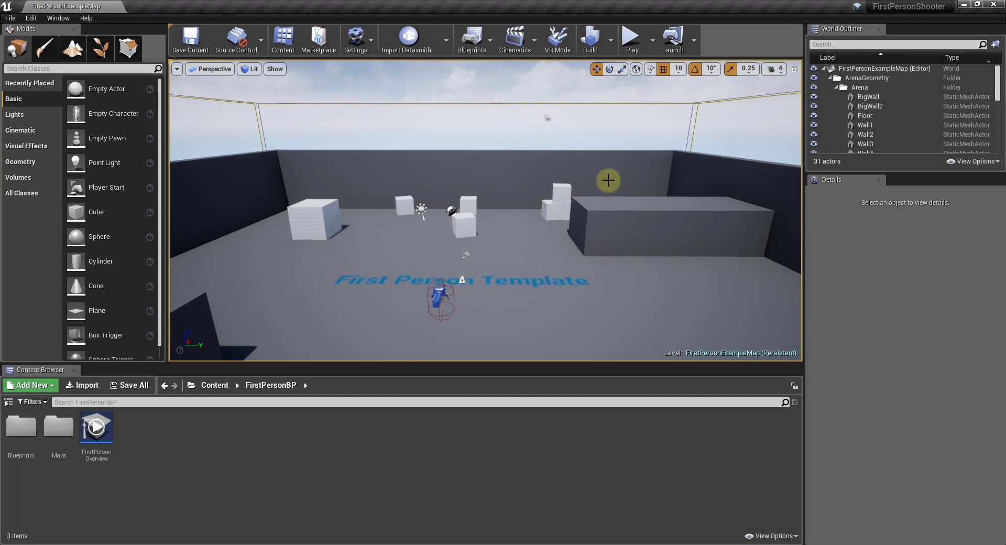
Play the First Person level in the viewport, moving around the arena and shooting at the white cubes, and stop the play session.
mouse_move(407, 330)
mouse_down()
mouse_move(420, 307)
mouse_move(415, 325)
mouse_up()
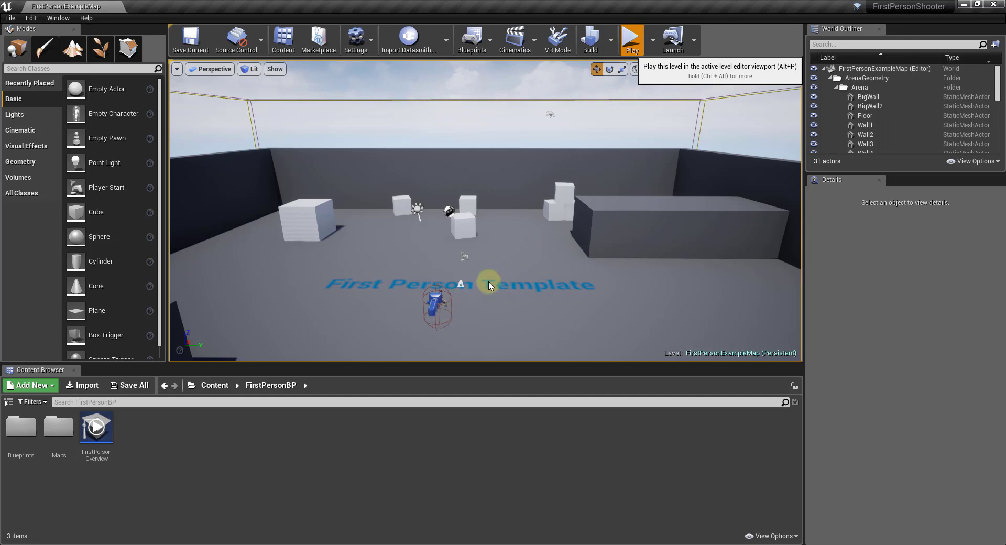
click(557, 286)
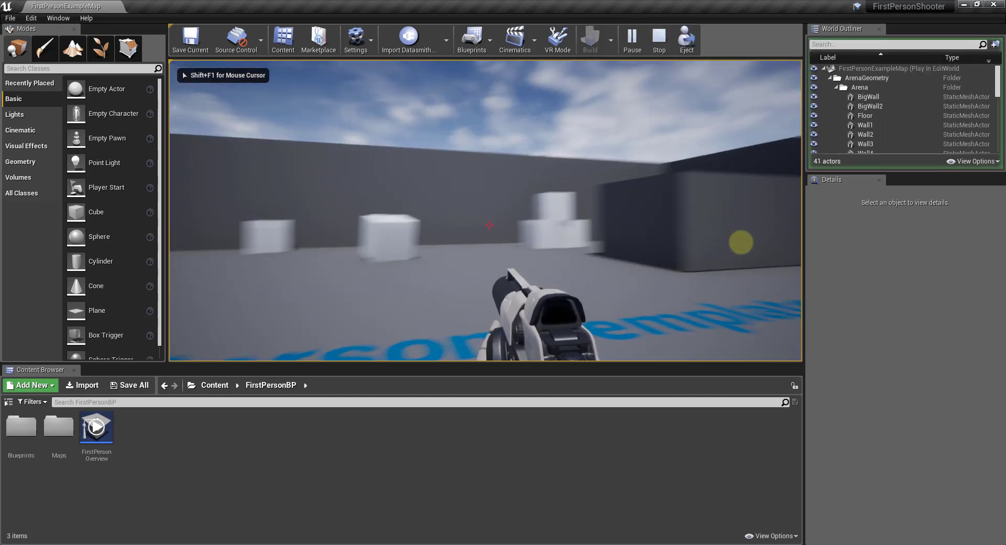
key(w)
click(802, 235)
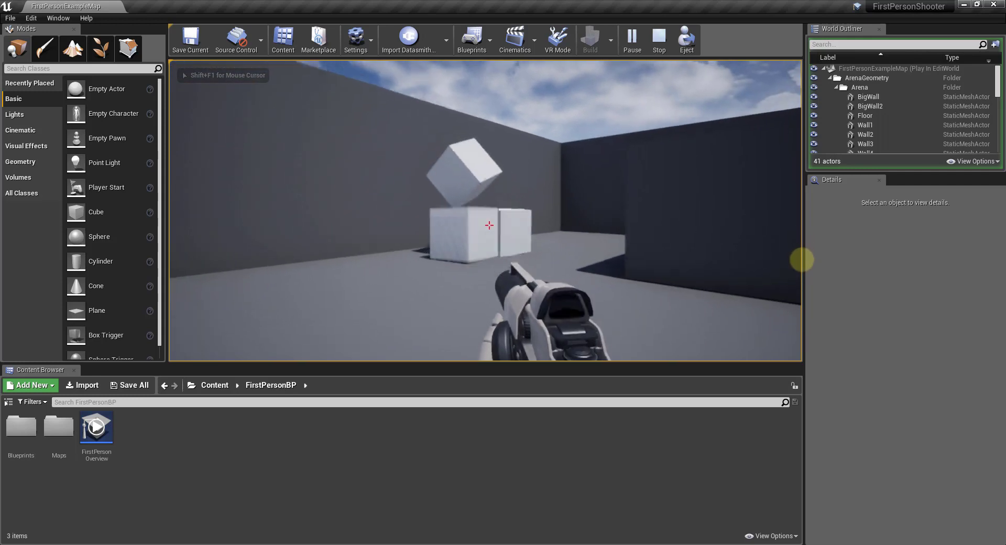
click(801, 262)
key(w)
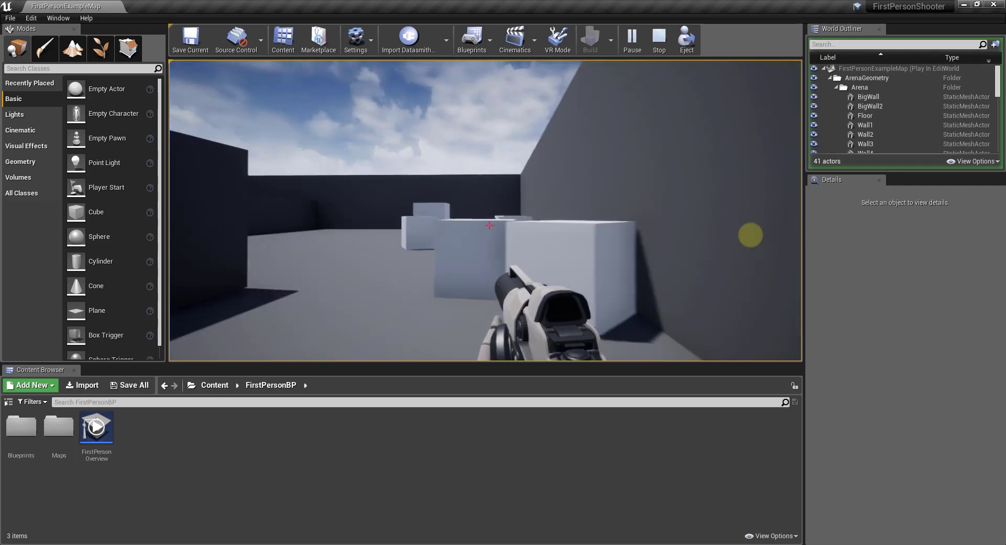
click(801, 262)
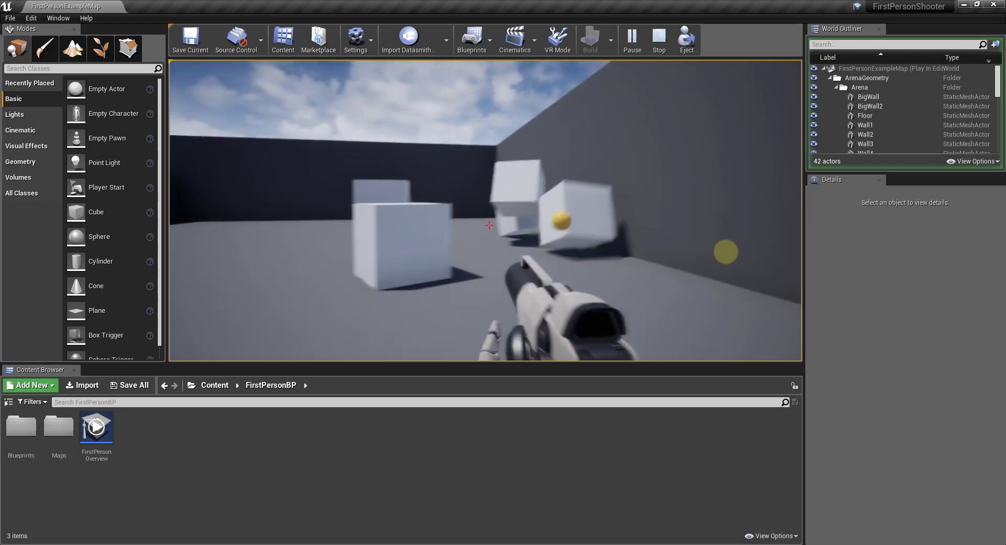
click(754, 264)
click(808, 236)
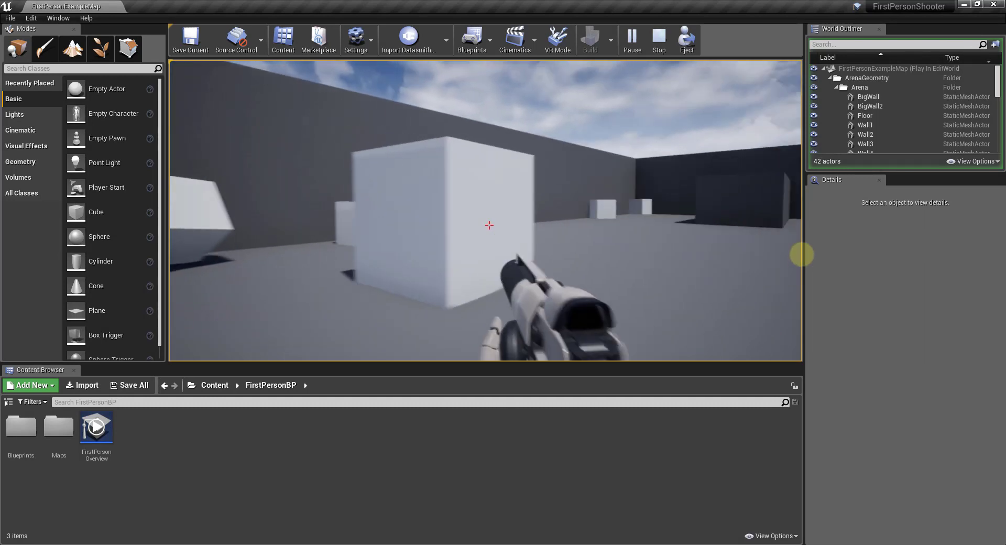
click(741, 246)
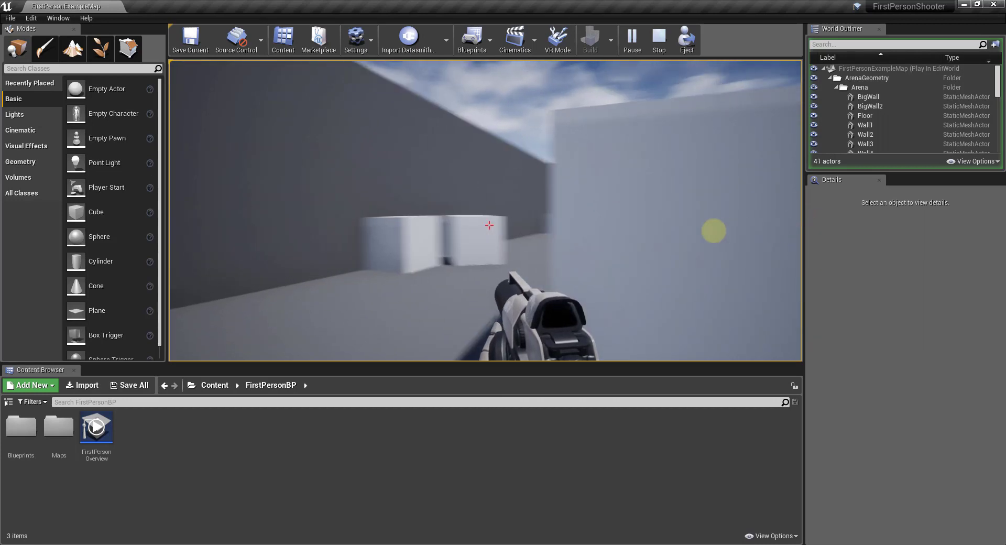
click(723, 242)
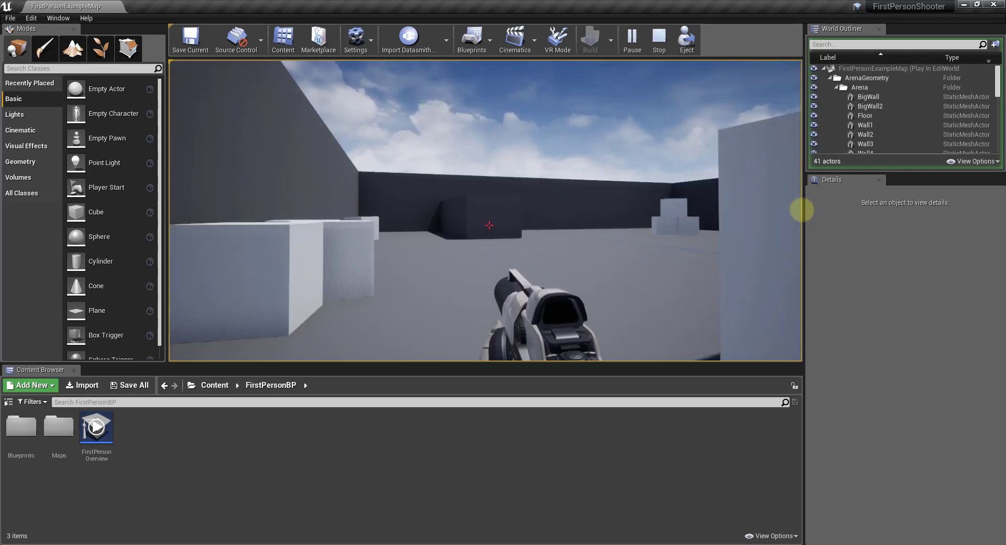
key(Escape)
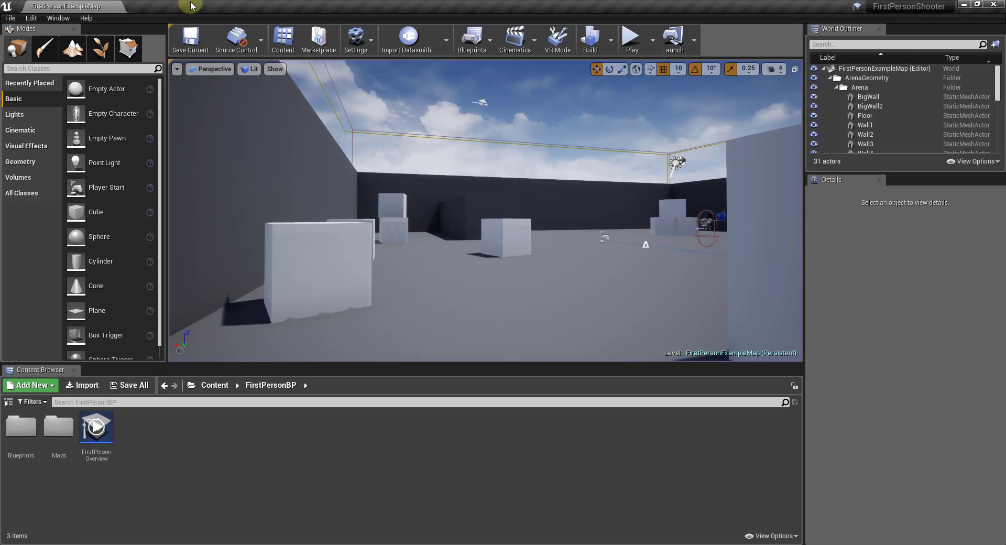
Open the Unreal Project Browser and show the Unreal Studio templates for a new project.
click(10, 19)
click(10, 20)
click(10, 21)
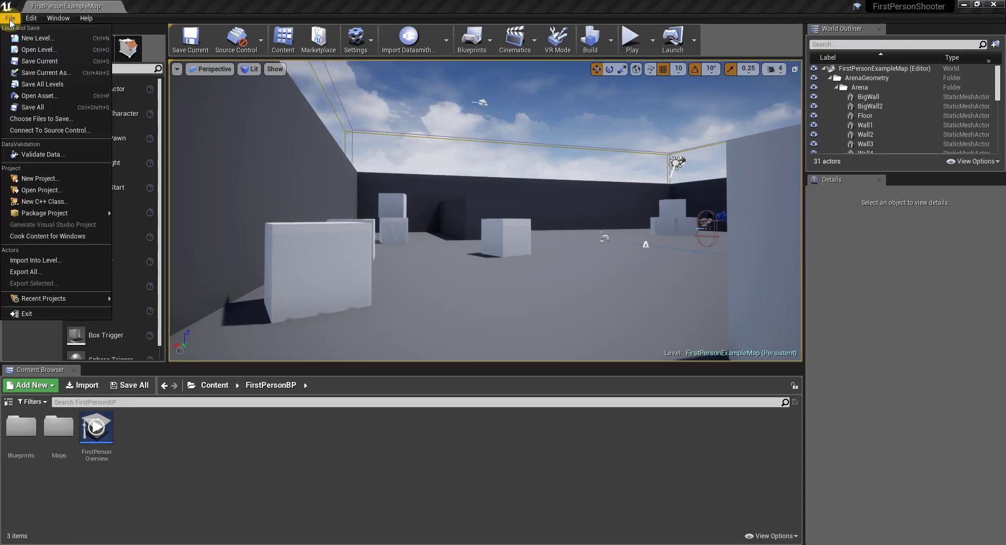
click(10, 21)
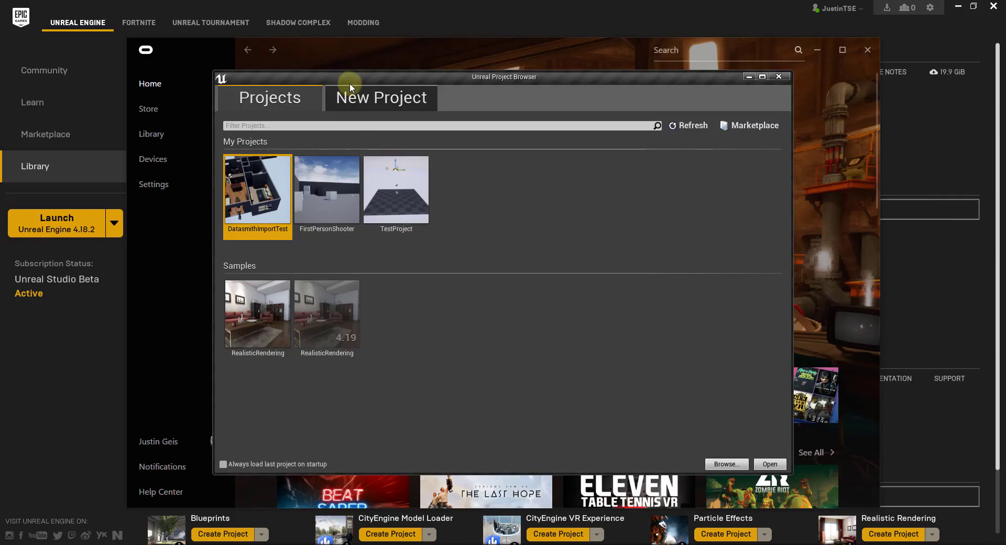
click(352, 98)
click(266, 146)
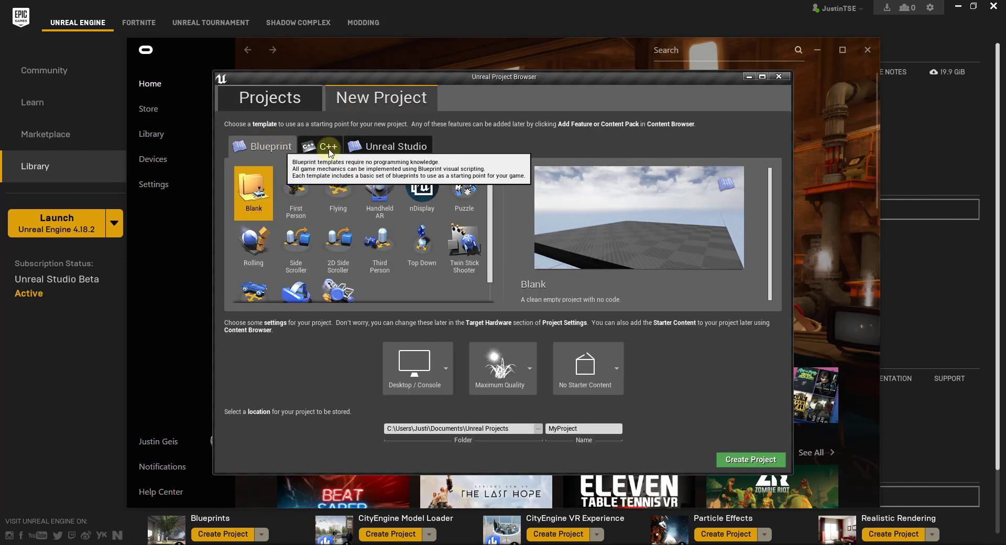
click(387, 149)
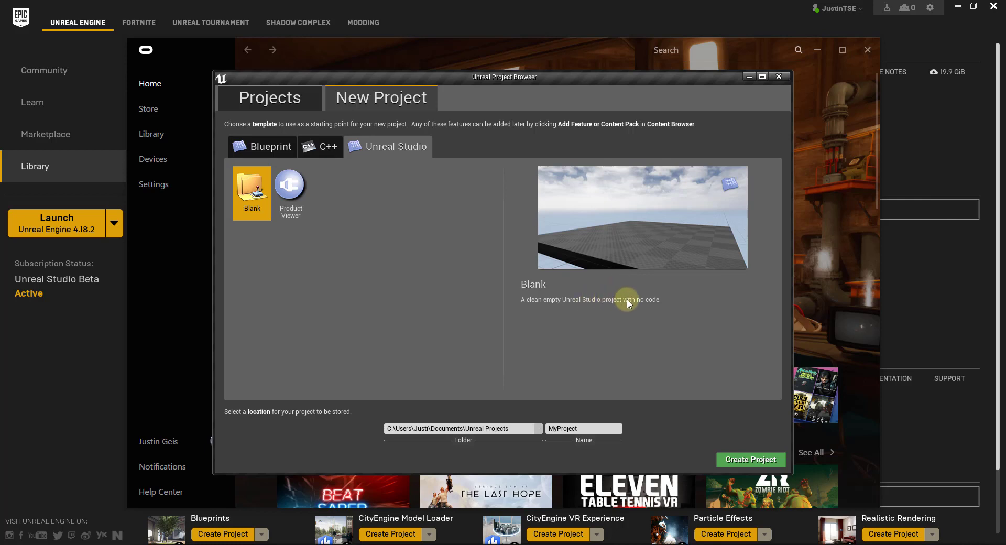
Name the project TestProject1, preview the Product Viewer template, and create the project from the Blank Unreal Studio template.
click(569, 429)
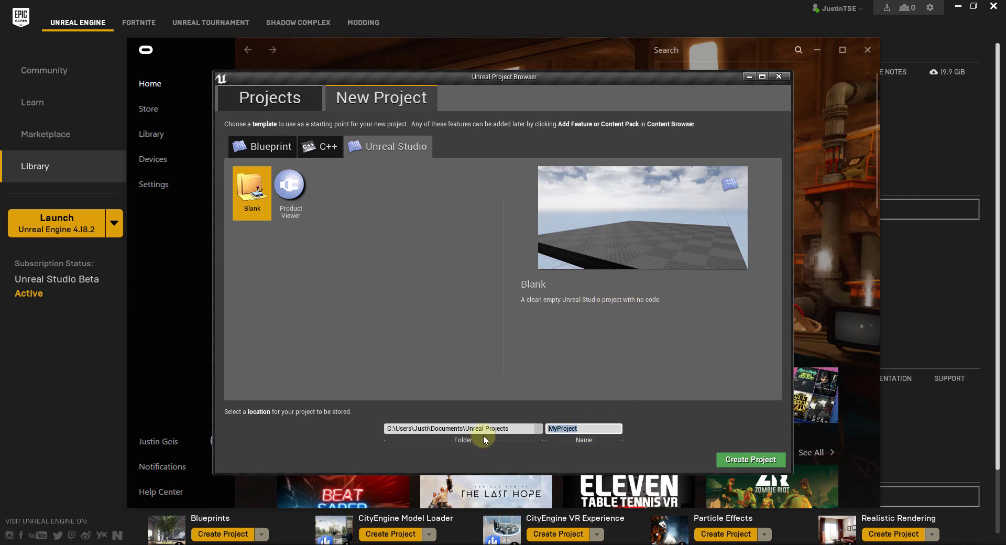
text(TestProject1)
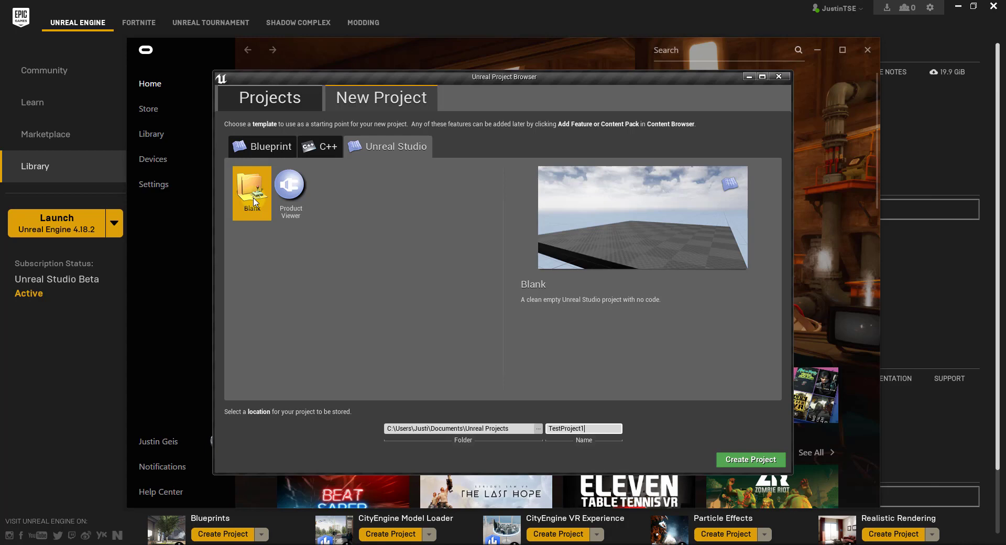
key(Right)
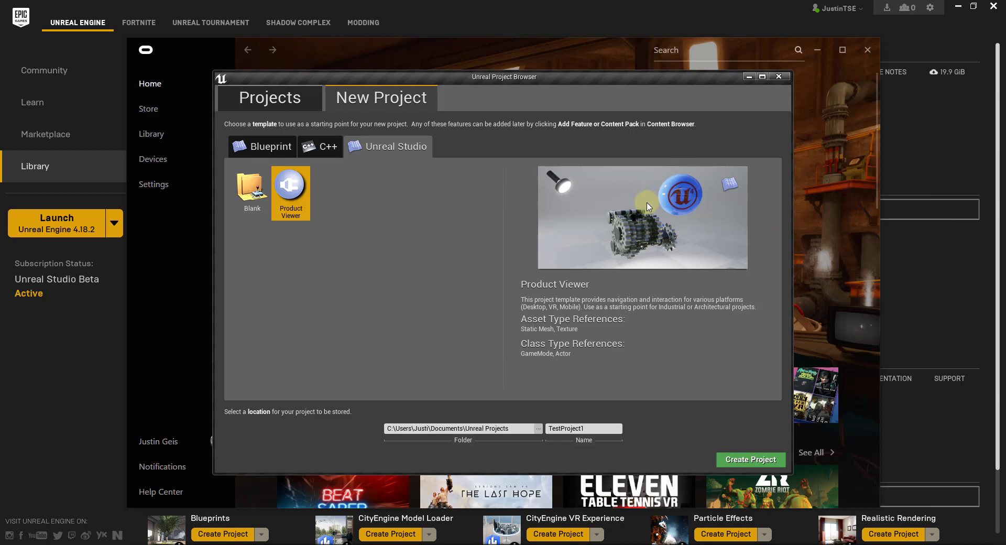
click(258, 194)
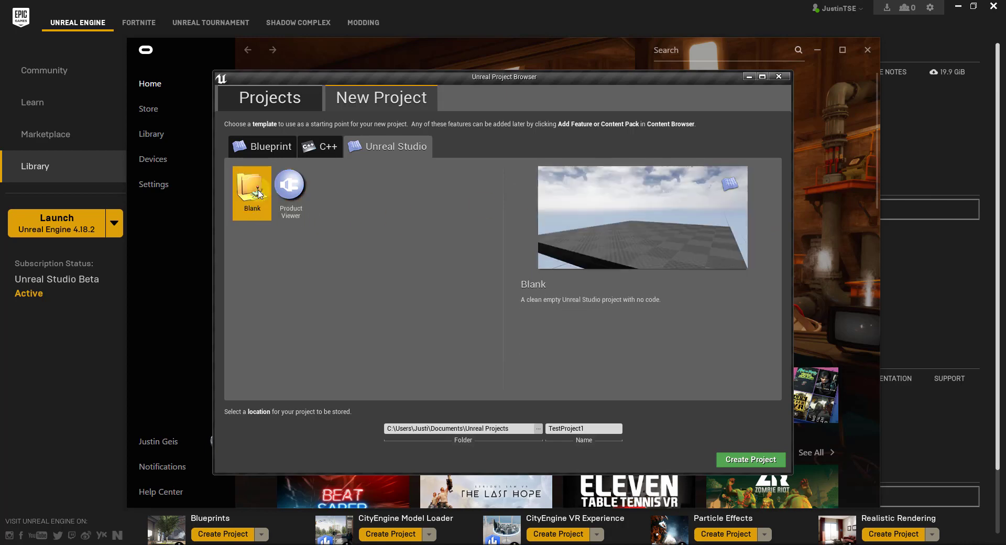
click(748, 460)
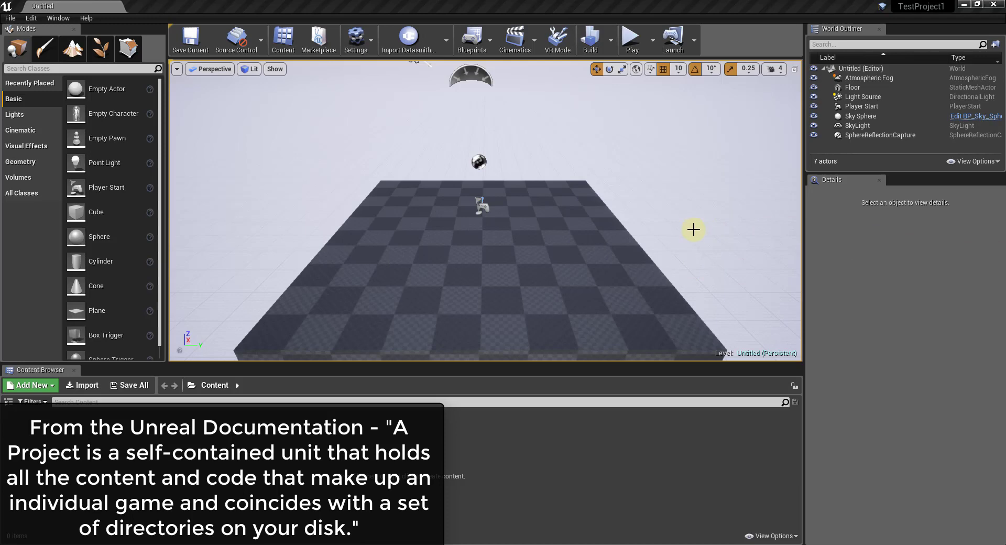
Switch to File Explorer, inspect the TestProject1 folder and its Content subfolder on disk, and return to the Unreal Editor.
key(alt+Tab)
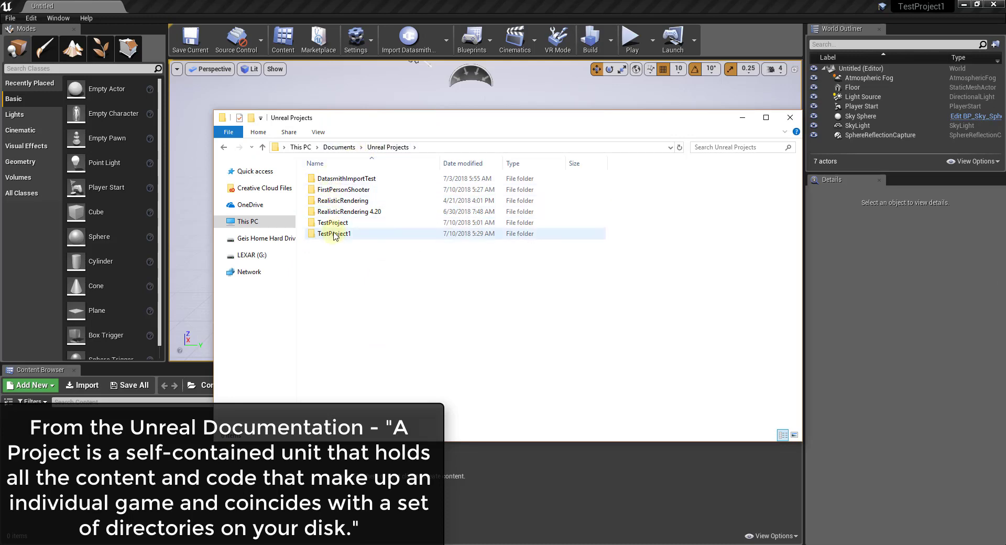
mouse_move(334, 237)
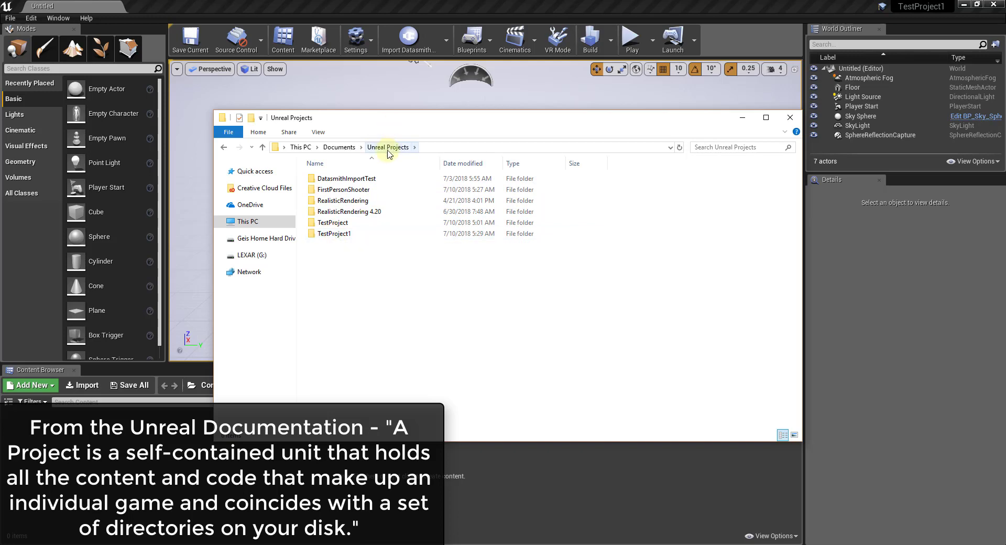
click(335, 236)
double_click(336, 236)
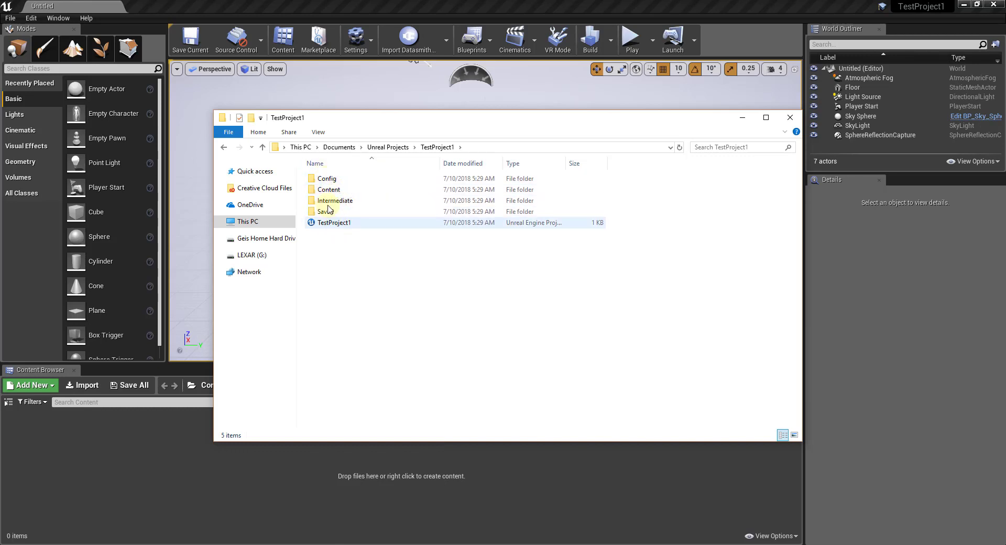
double_click(331, 190)
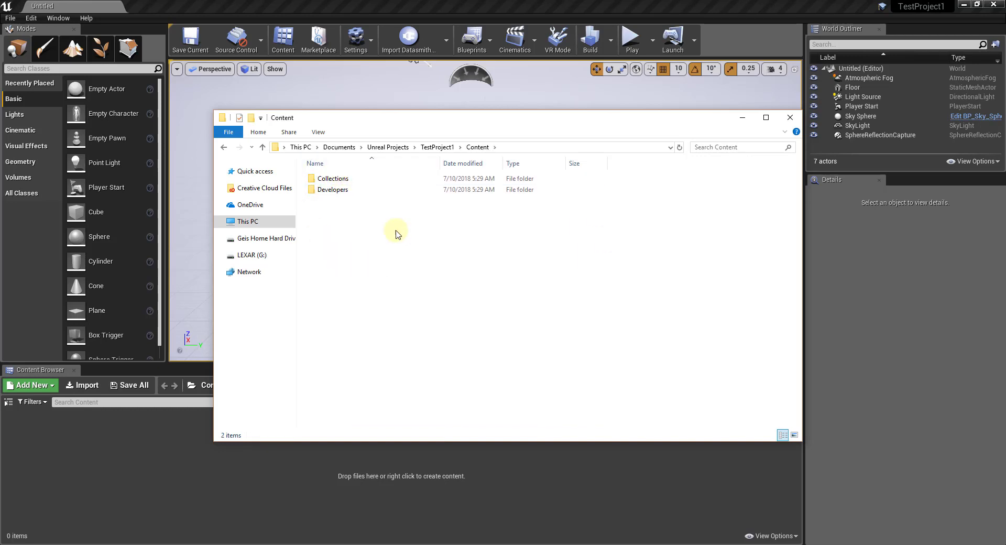
click(223, 147)
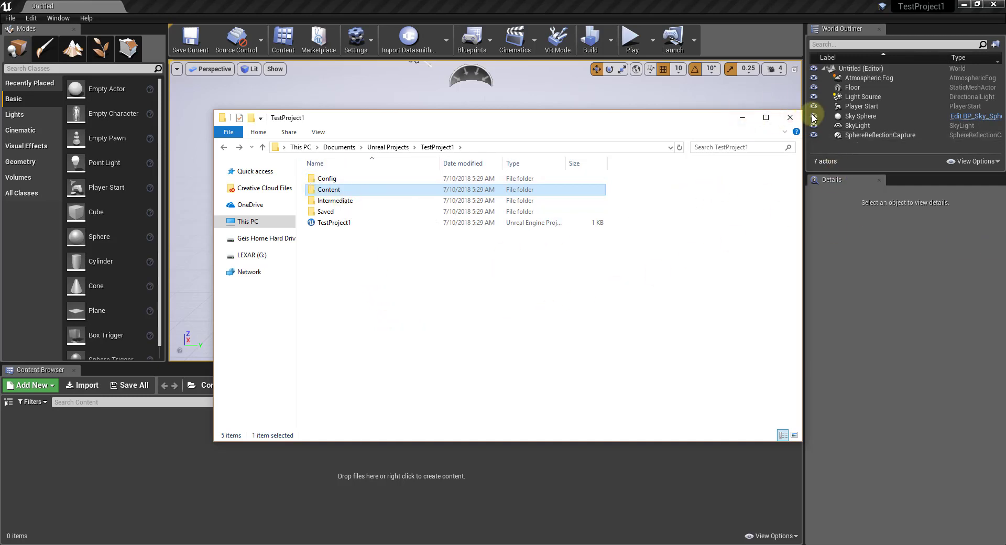
click(838, 29)
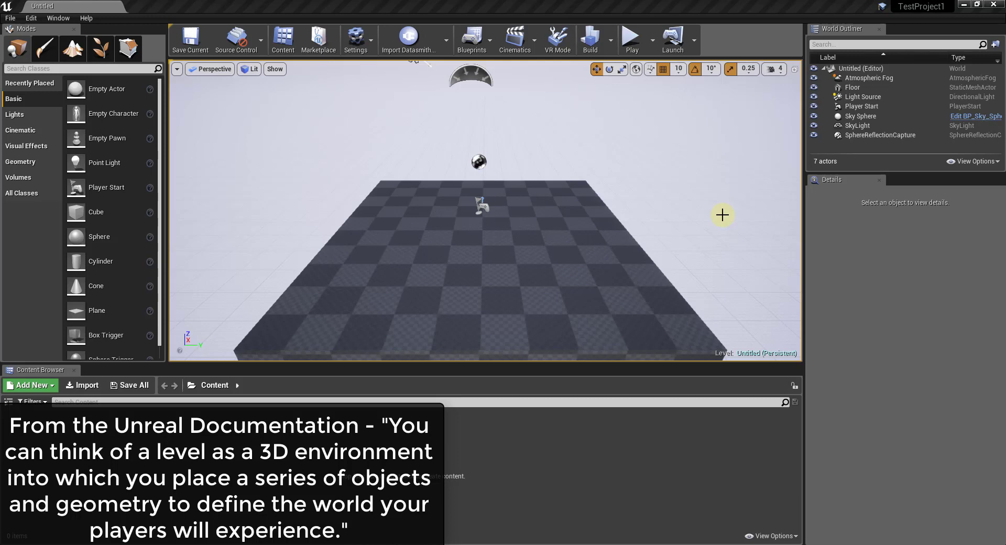
Look around the default level and select the Atmospheric Fog, SkyLight and SphereReflectionCapture actors to inspect their details.
right_drag(723, 217, 715, 259)
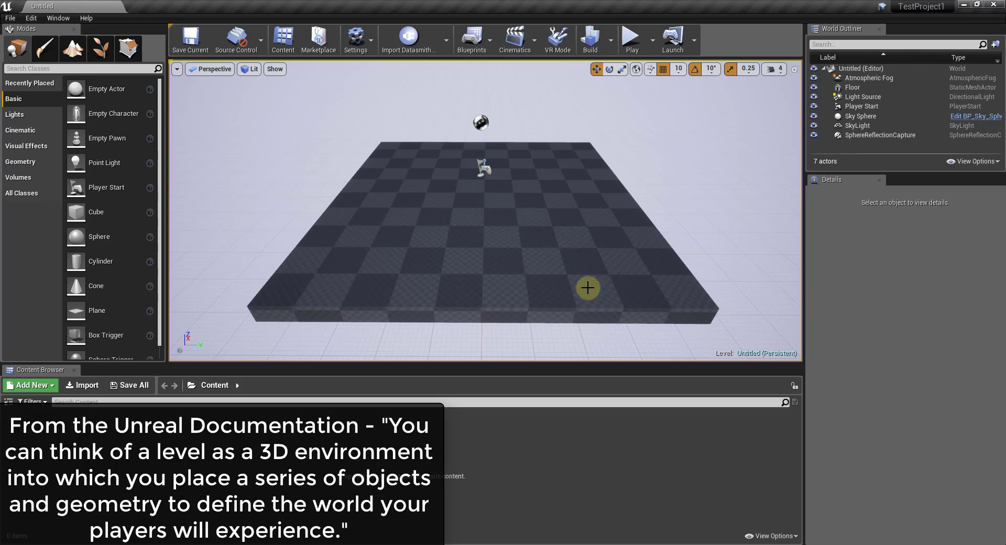
right_drag(502, 129, 498, 244)
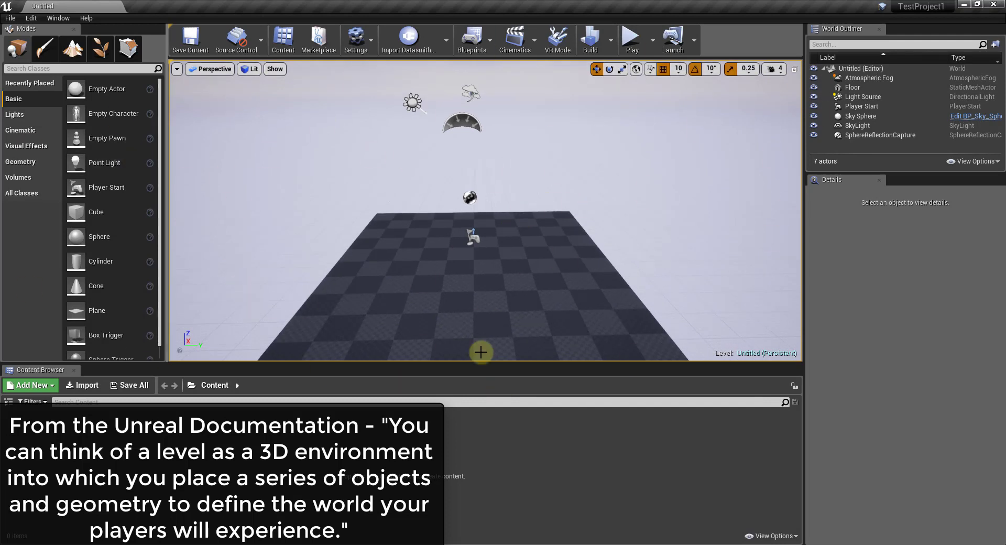
right_drag(504, 238, 487, 129)
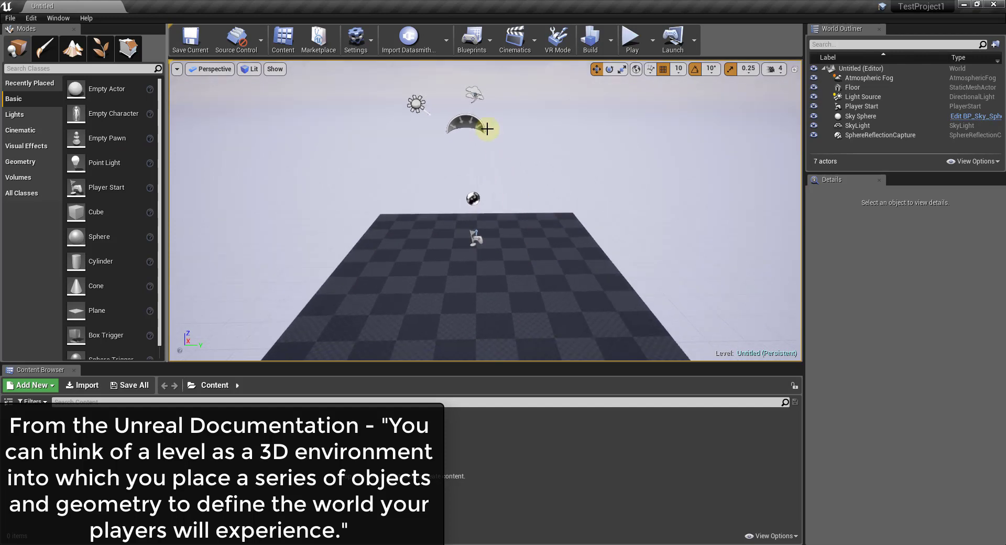
click(487, 129)
click(474, 94)
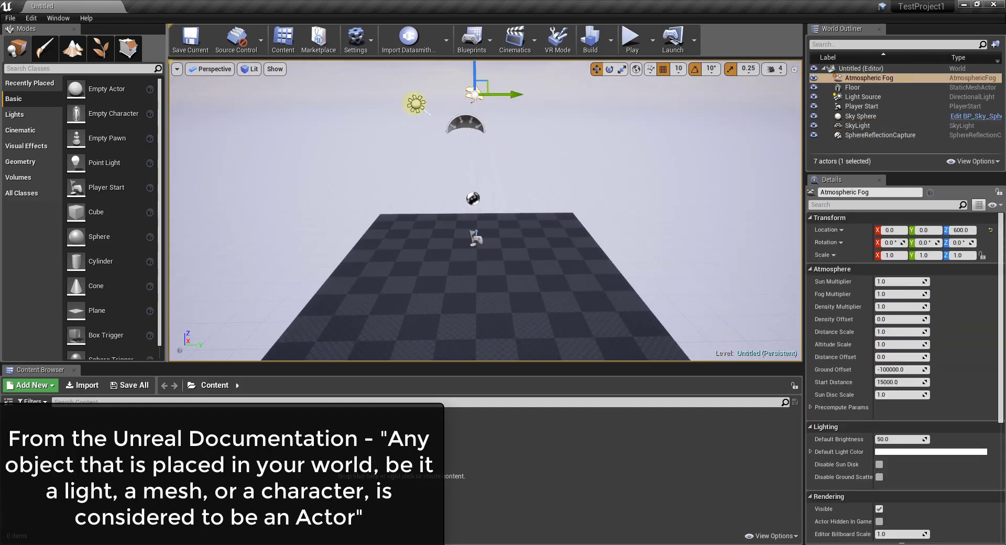
click(466, 124)
click(474, 94)
click(473, 198)
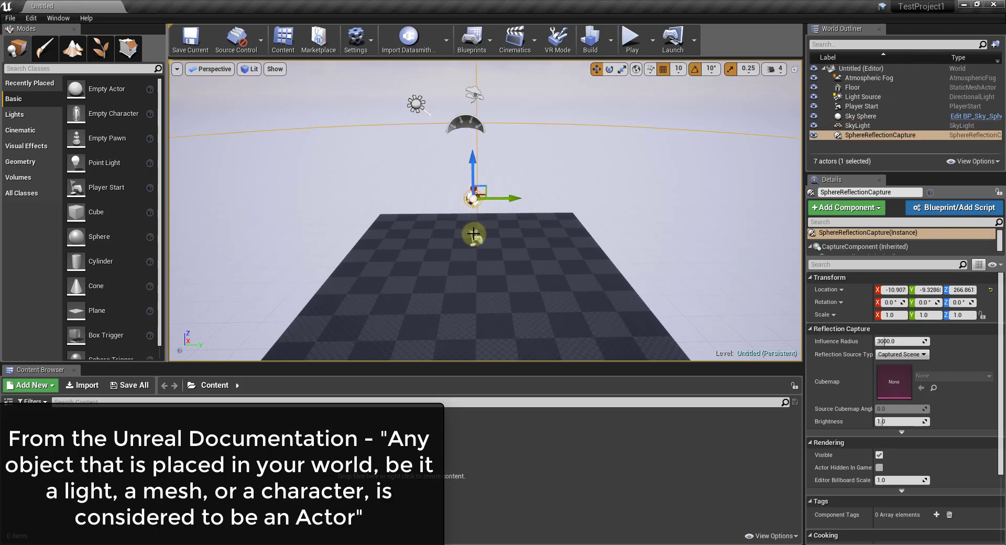
Focus the view on the Player Start and the SphereReflectionCapture, and inspect the SkyLight and Sky Sphere actors.
click(473, 233)
key(f)
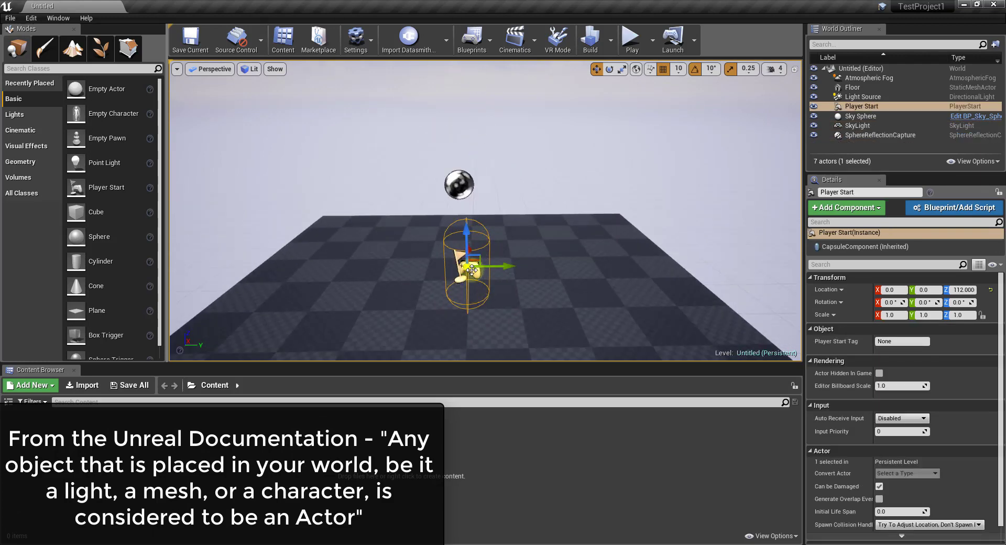
click(461, 181)
key(f)
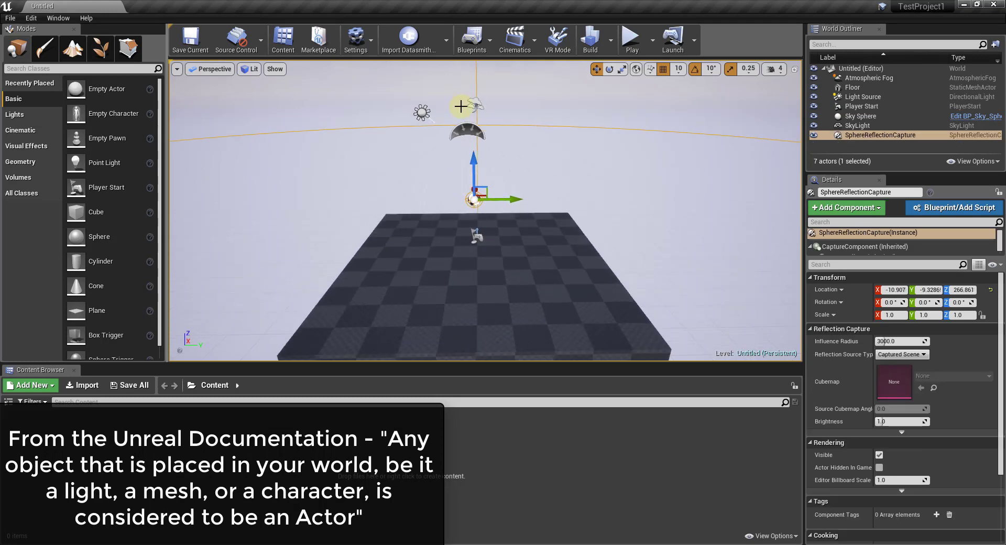
click(466, 128)
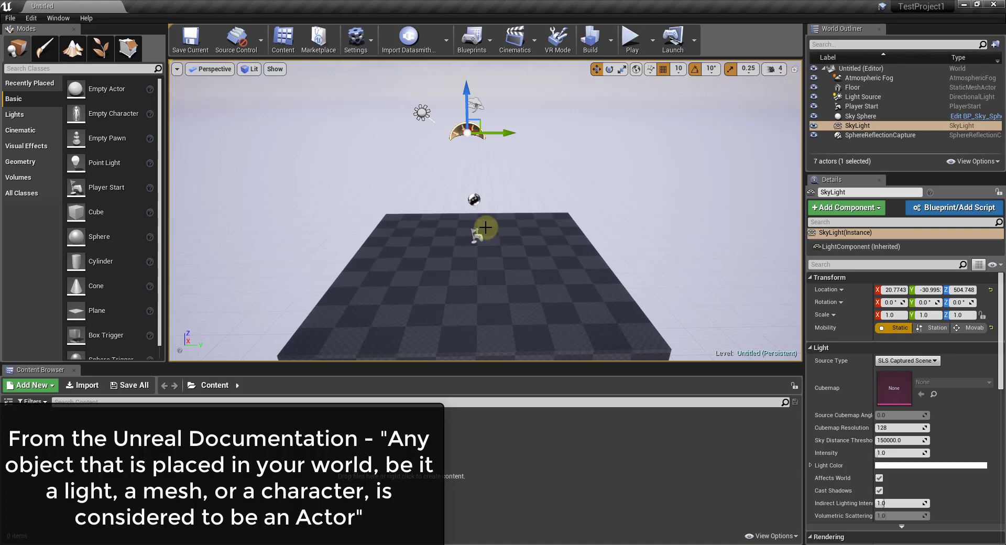
click(525, 165)
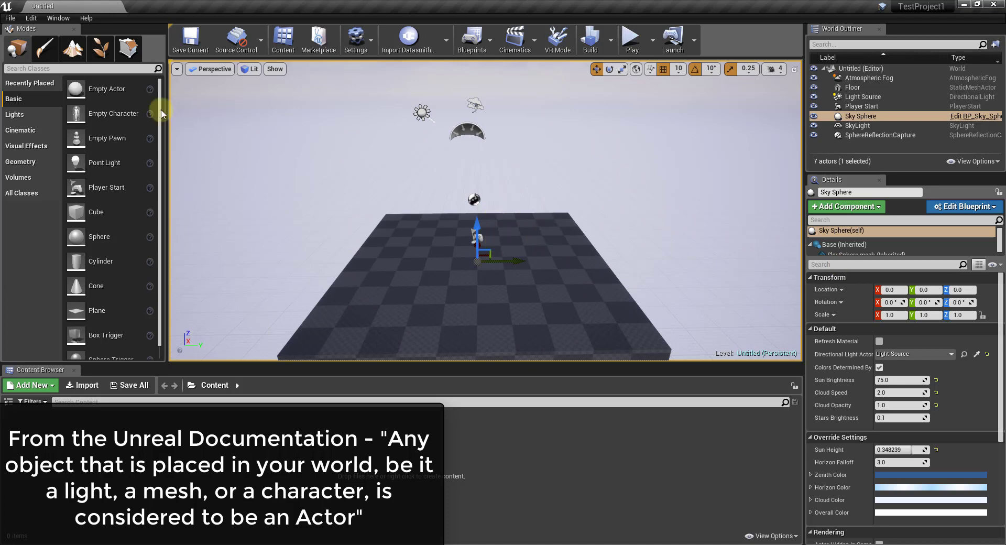
Place a cube and a sphere near the floor's far corner, the sphere at about X -30, Y -280, Z 110, and clear the selection.
drag(98, 211, 412, 208)
drag(73, 232, 405, 228)
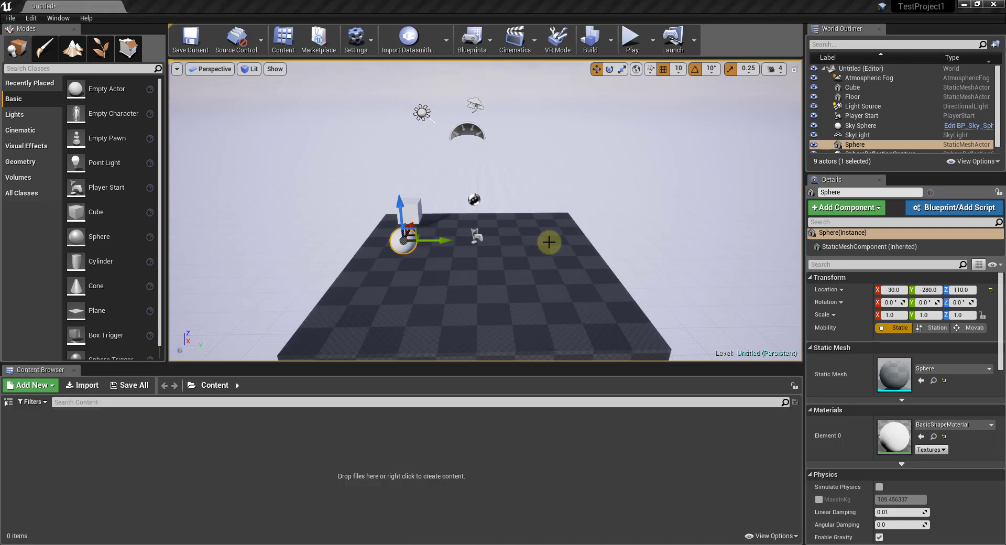
mouse_move(698, 224)
middle_down()
mouse_move(687, 247)
mouse_move(696, 225)
middle_up()
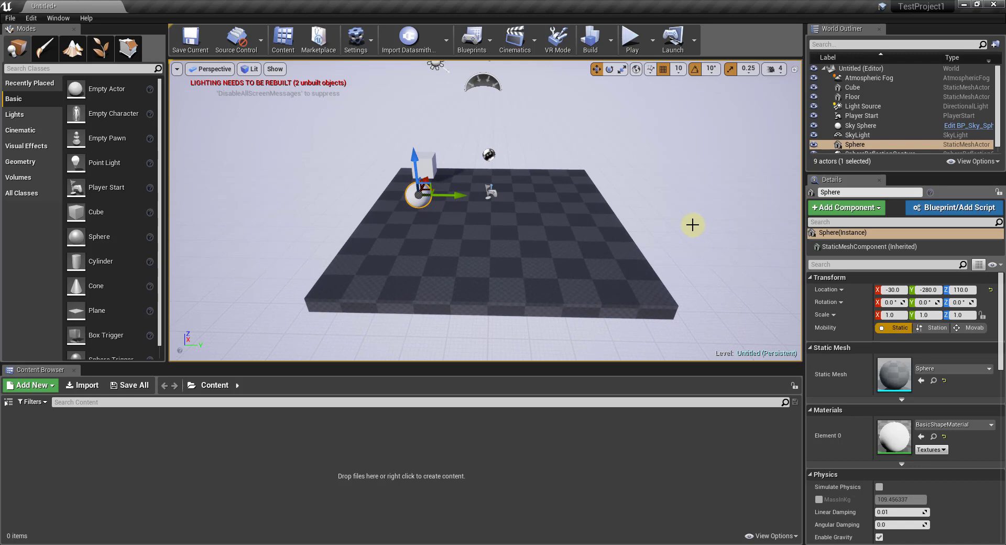
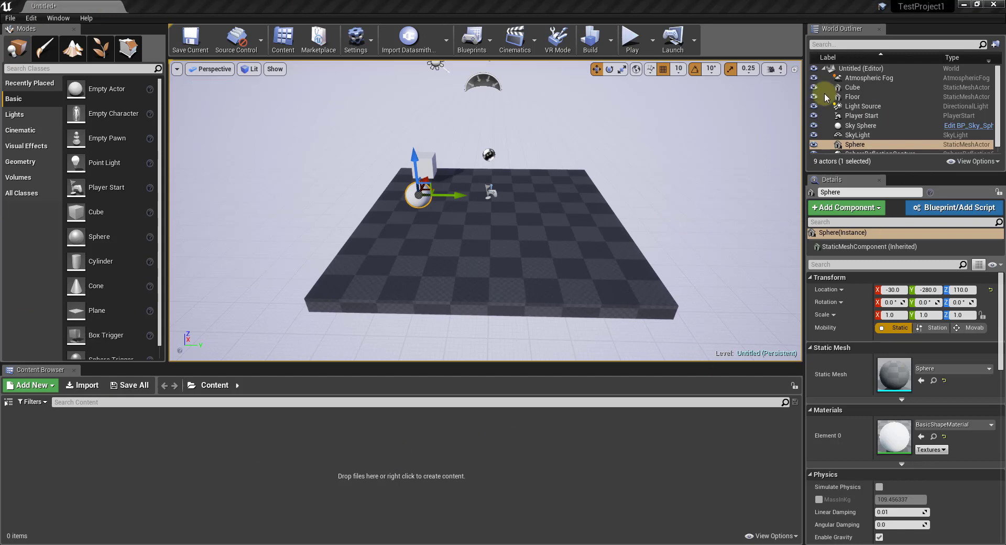
click(700, 178)
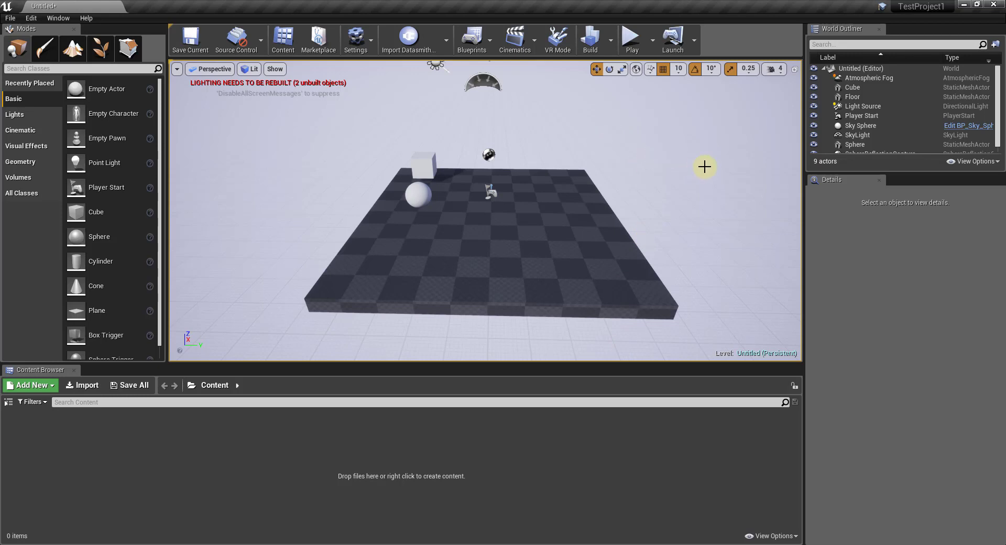
right_drag(705, 167, 721, 170)
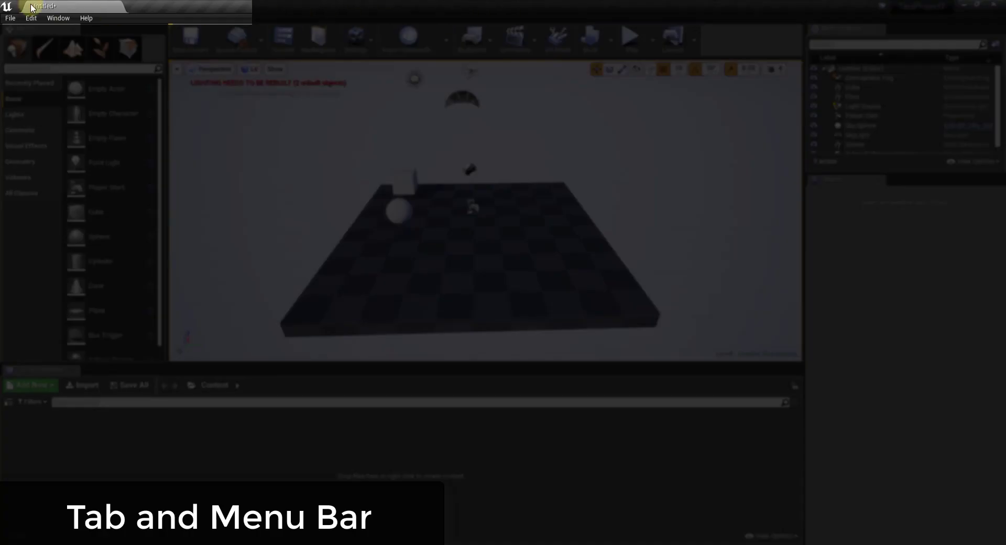
Review the editor's File, Edit, Window and Help commands without running any of them.
click(6, 20)
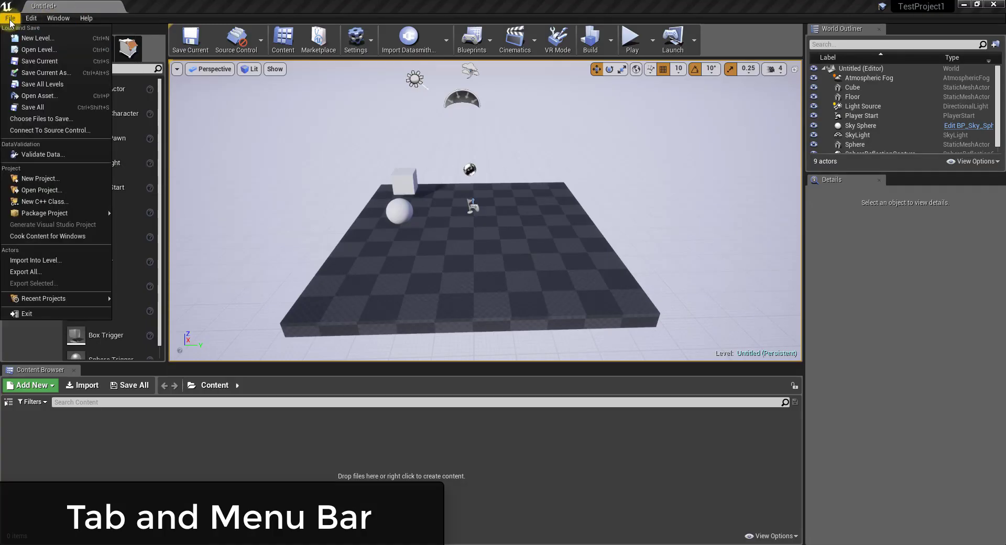
mouse_move(57, 20)
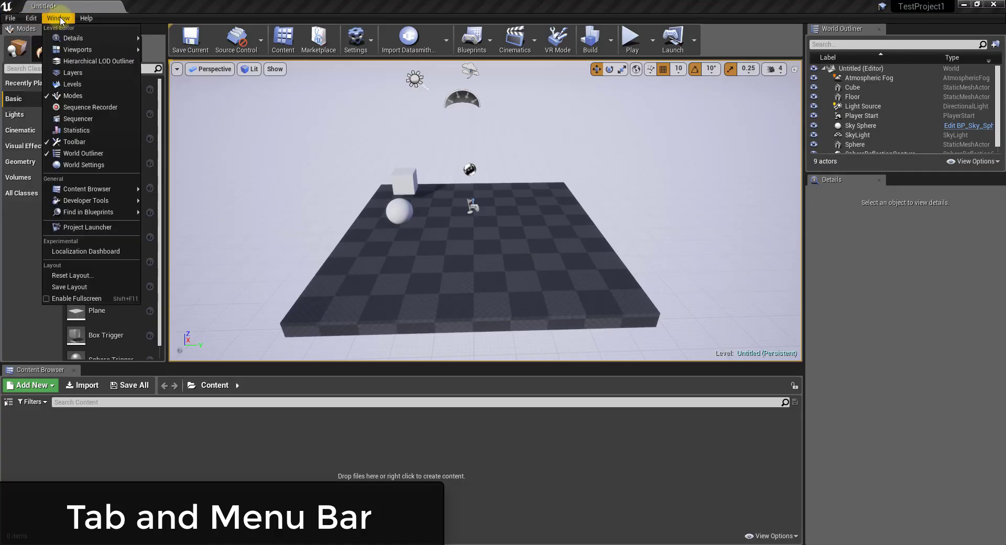
click(9, 19)
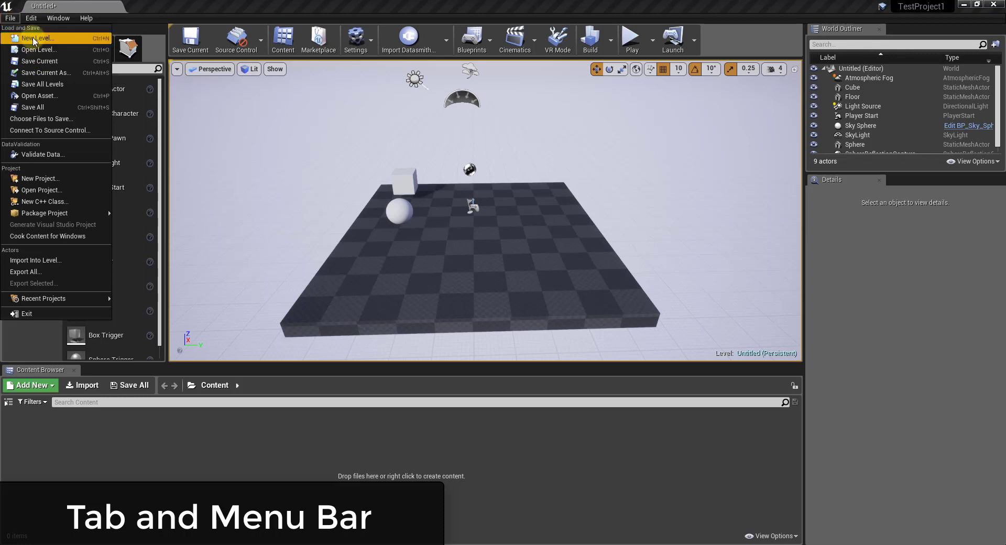
mouse_move(33, 19)
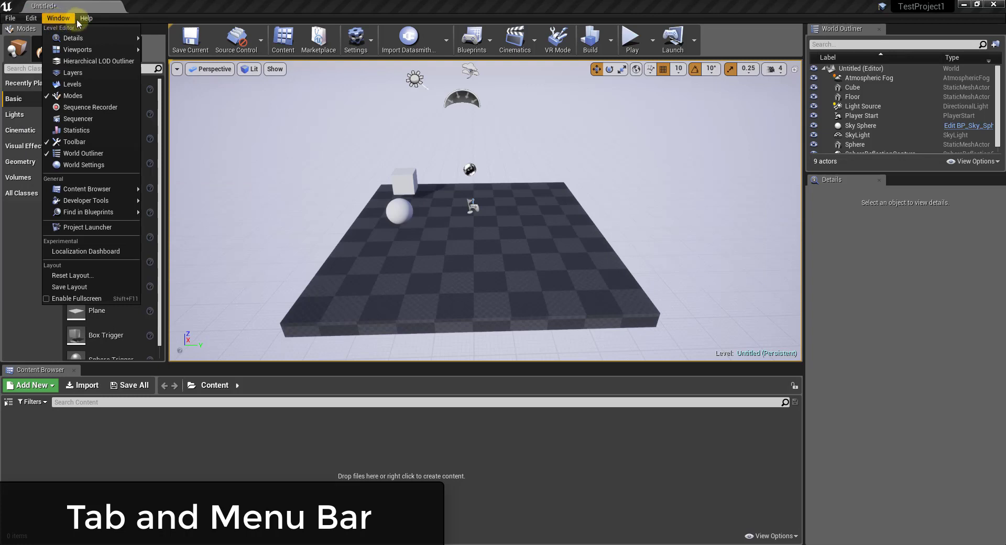
mouse_move(86, 20)
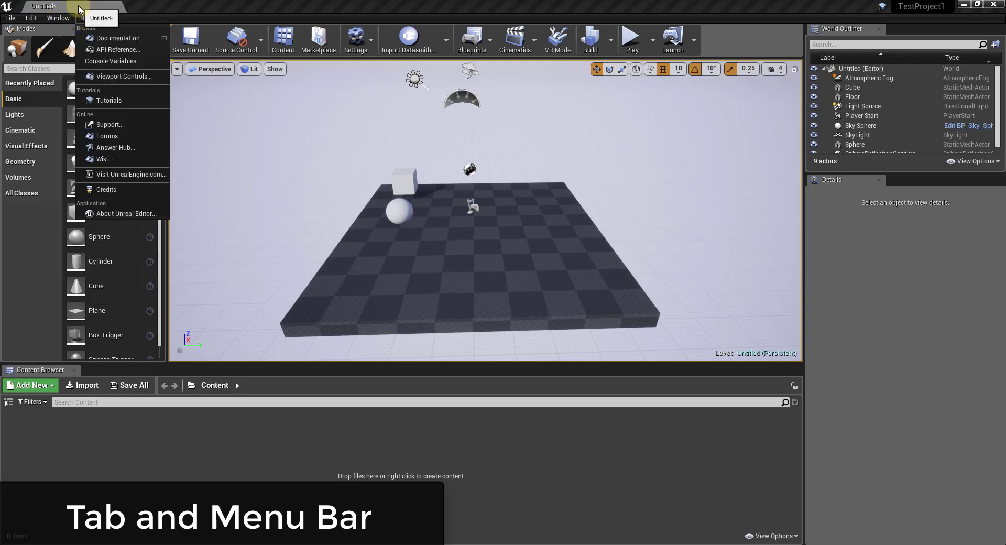
click(79, 8)
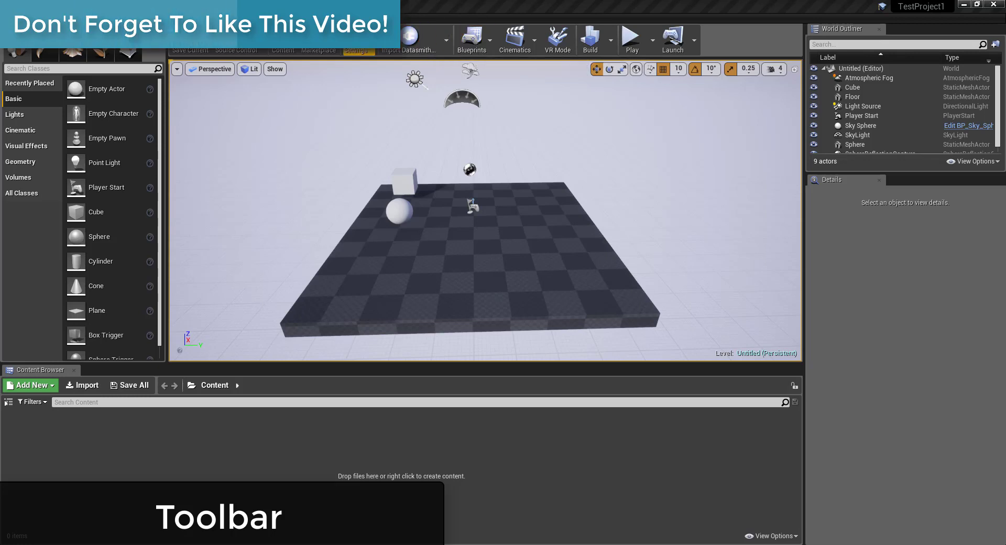
Play the level in the viewport, move around to view the cube and sphere, and end the play session.
click(356, 50)
click(356, 50)
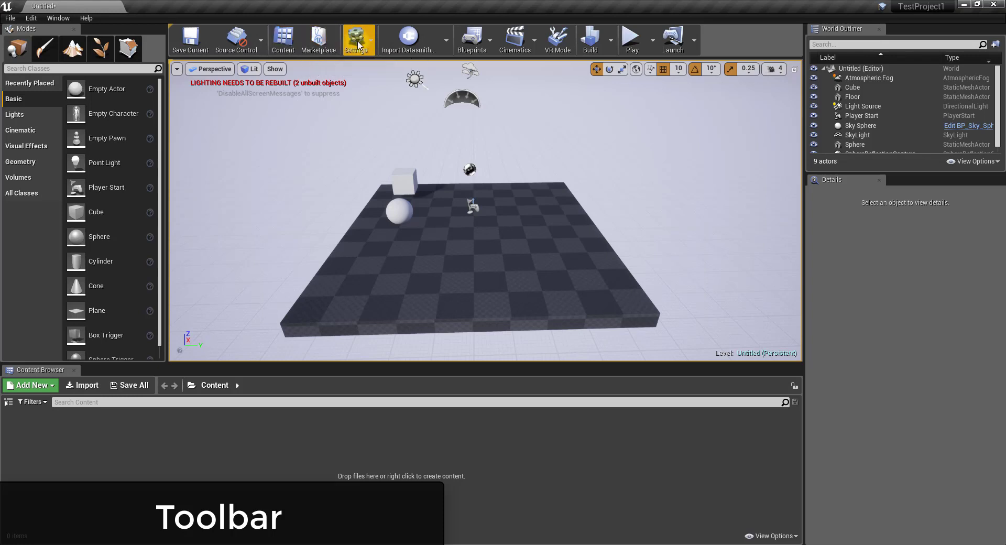
click(629, 45)
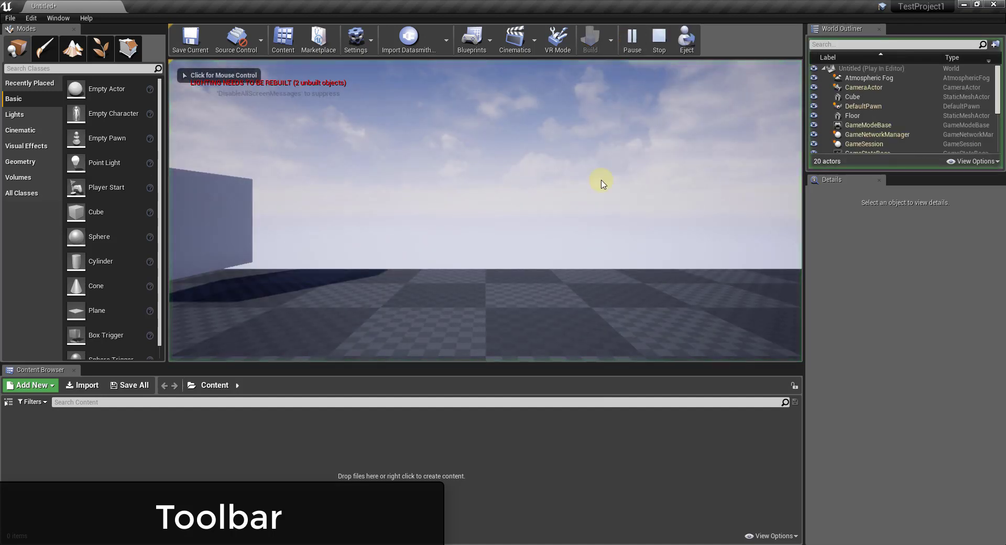
click(678, 175)
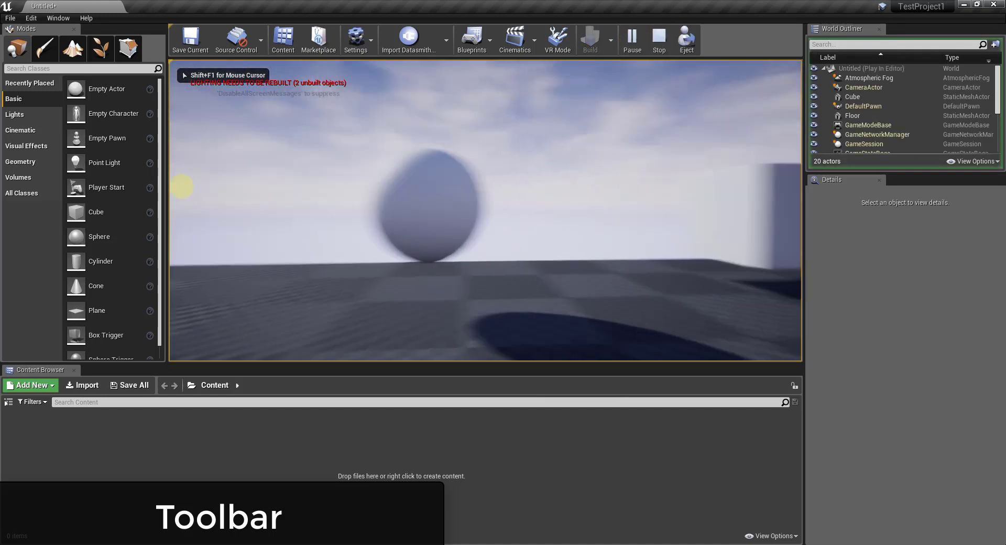
key(a)
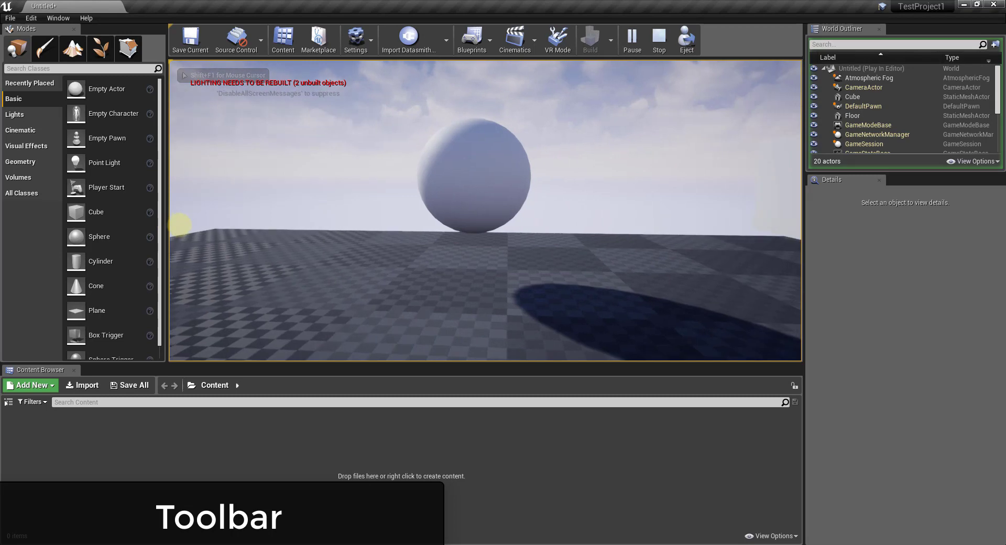
key(s)
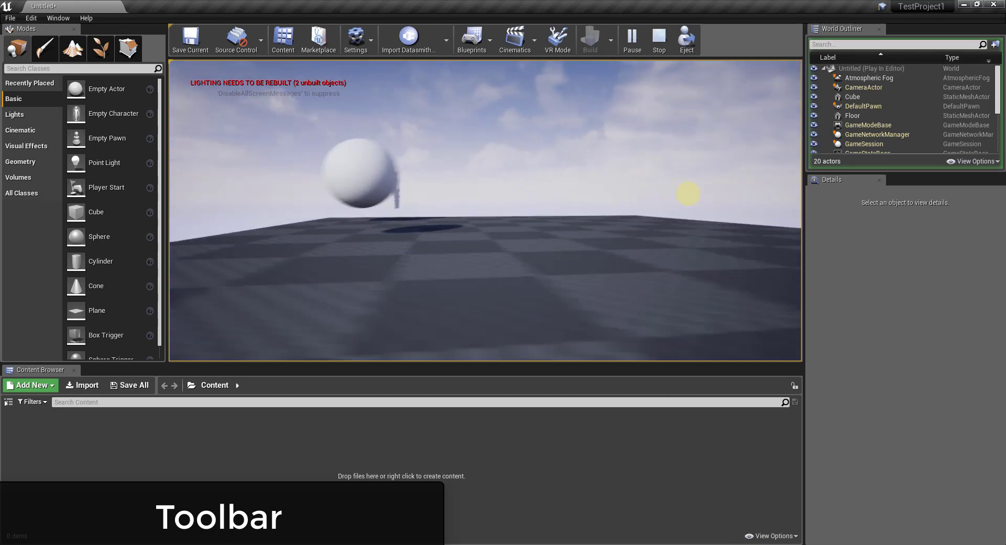
key(Escape)
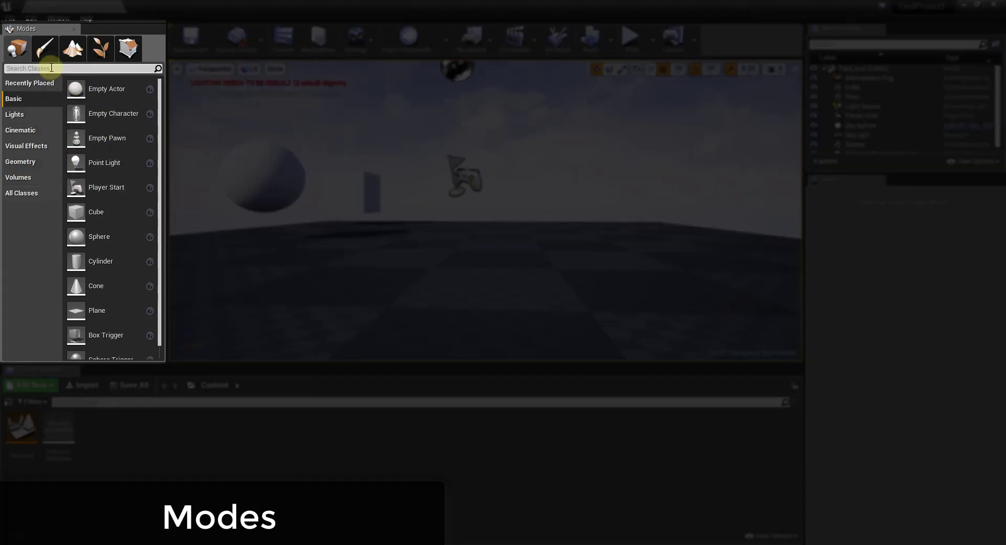
Place a basic cylinder on the floor in front of the sphere, at about X -110, Y -370, Z 70.
mouse_move(442, 285)
right_down()
mouse_move(535, 206)
mouse_move(518, 285)
mouse_move(522, 265)
right_up()
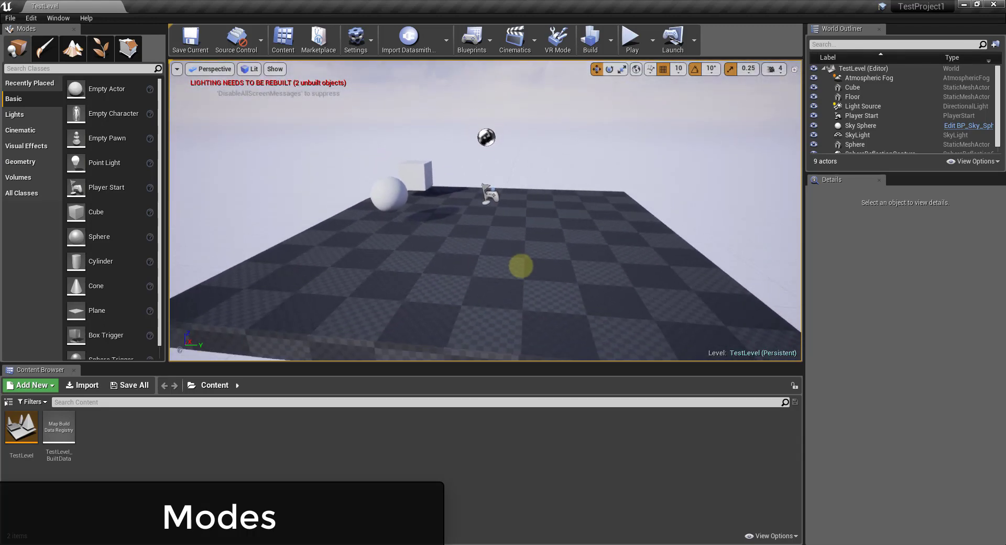
scroll(121, 236, down, 1)
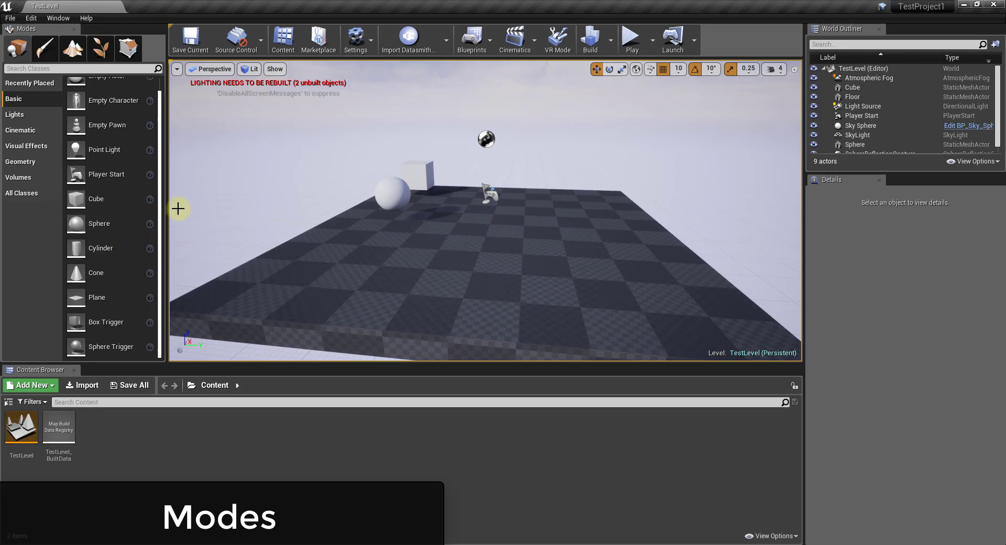
drag(101, 250, 342, 186)
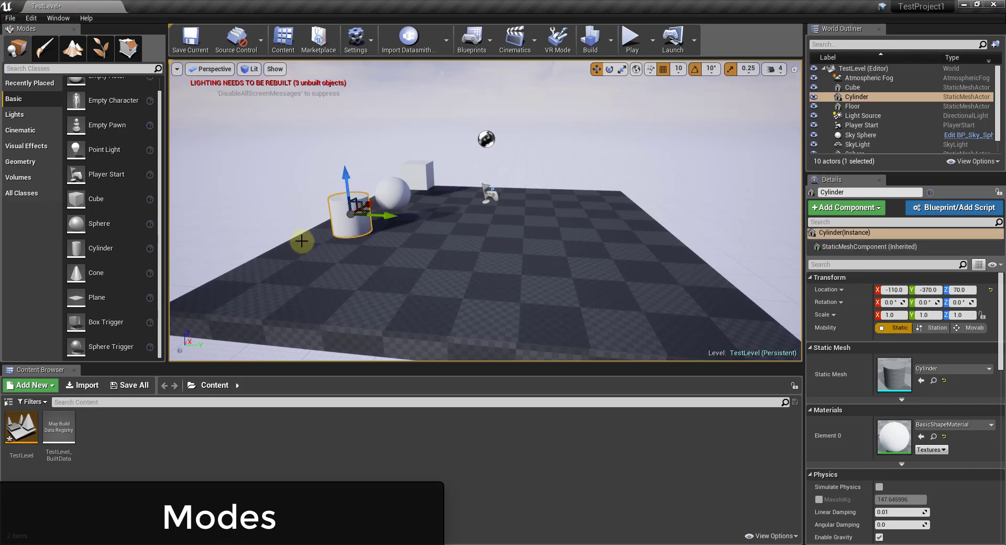
Review the Lights, Cinematic, Visual Effects and Geometry placement categories and the mesh paint settings.
click(21, 113)
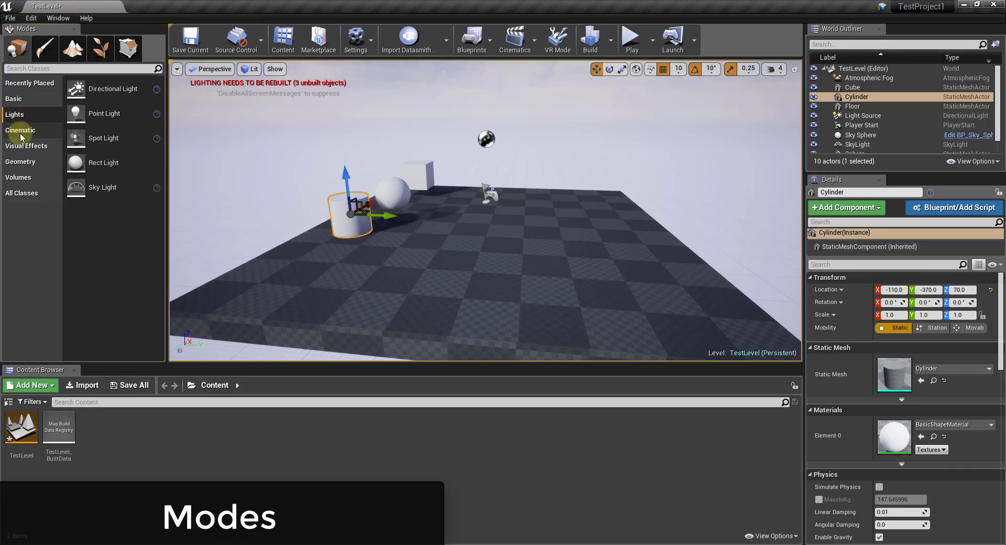
click(21, 131)
click(26, 148)
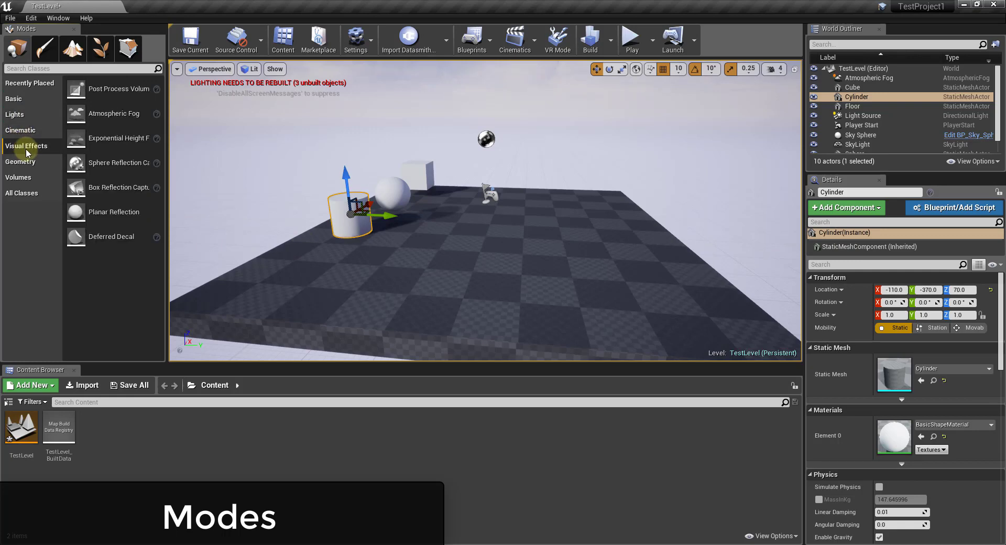
click(21, 162)
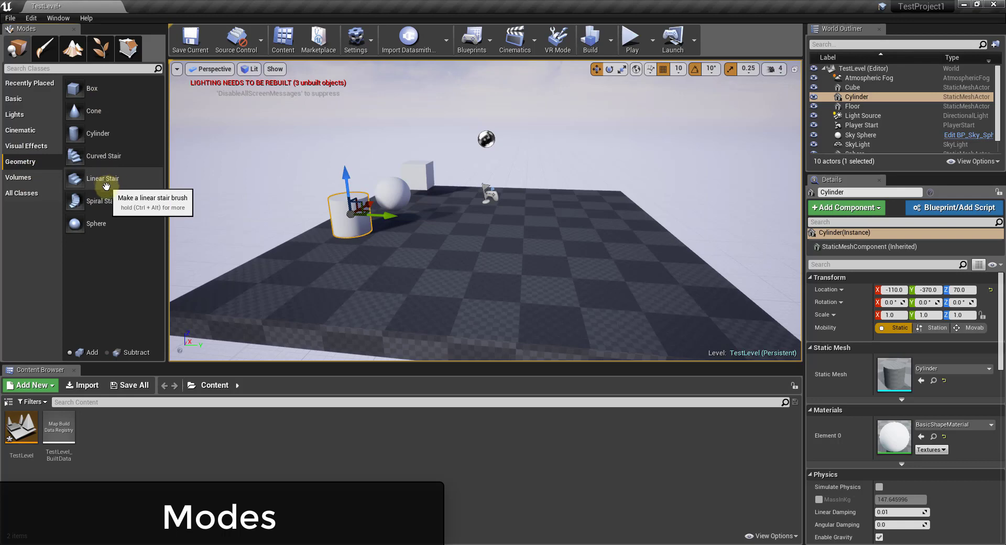
click(47, 48)
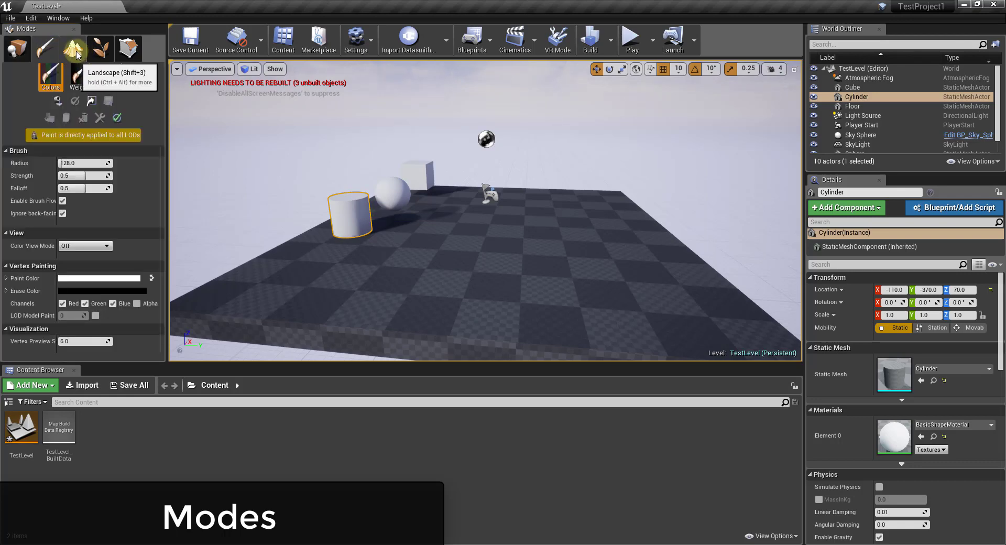
Create a world-filling landscape of 32 x 32 components and sculpt a broad hill into it with the 2048 brush.
click(74, 49)
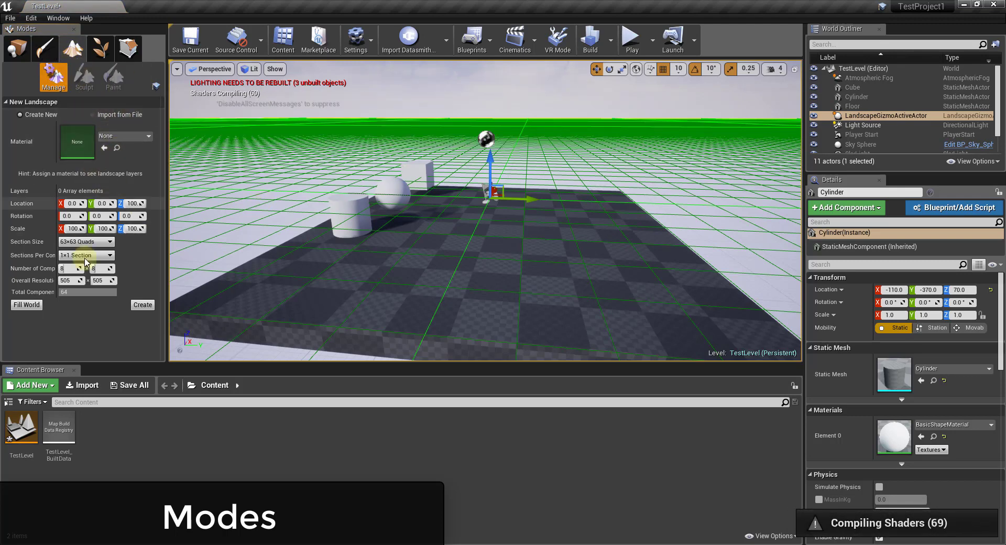
click(19, 307)
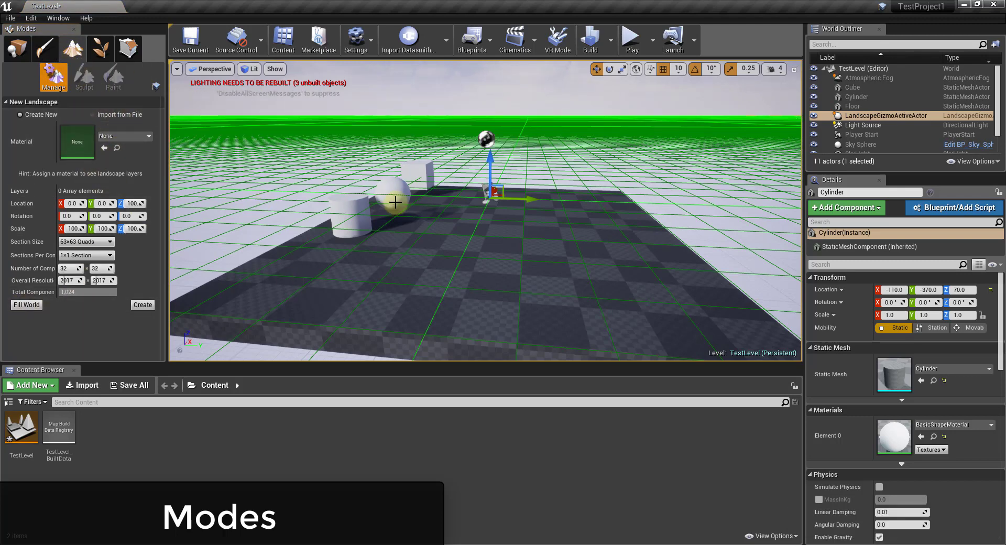
drag(542, 231, 508, 219)
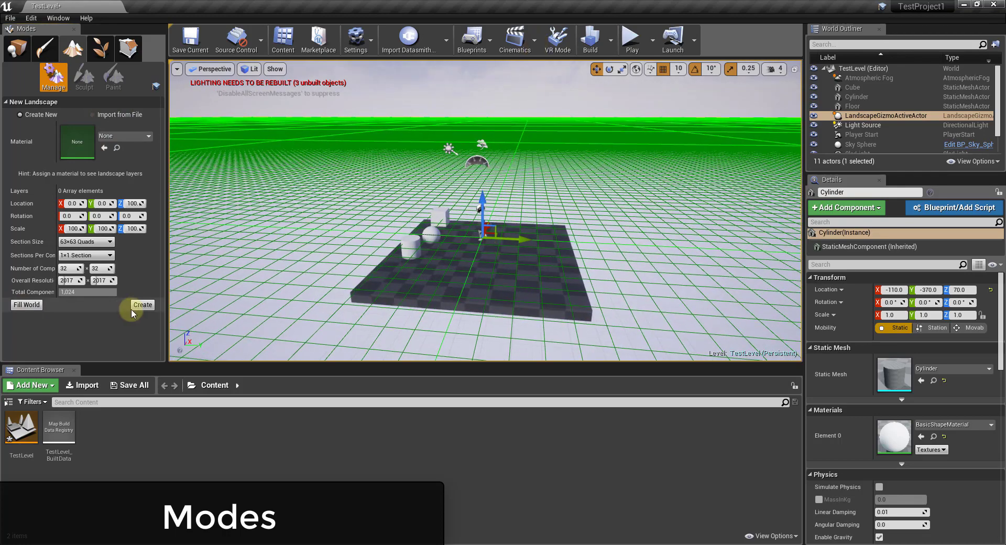
click(144, 306)
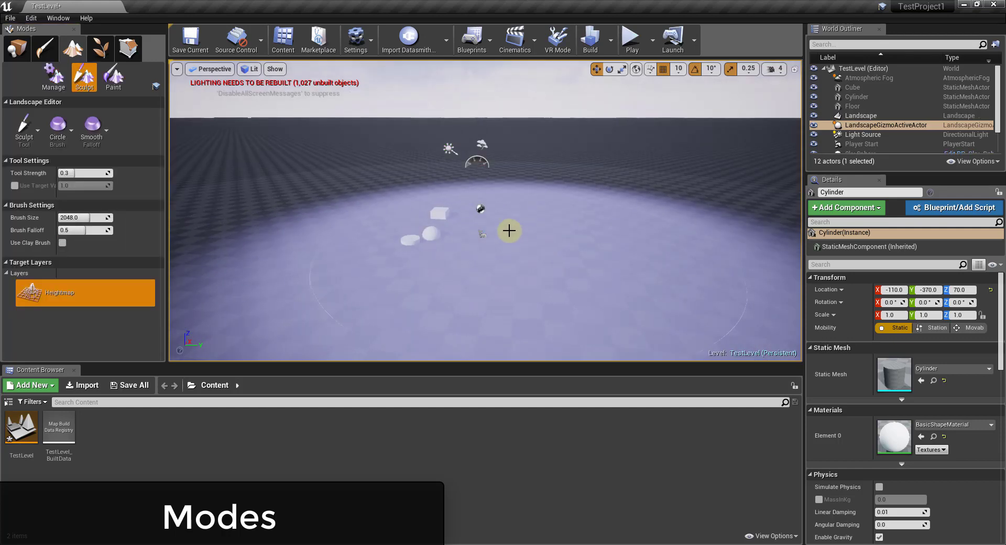
mouse_move(671, 232)
mouse_down()
mouse_move(667, 222)
mouse_move(667, 276)
mouse_move(662, 233)
mouse_up()
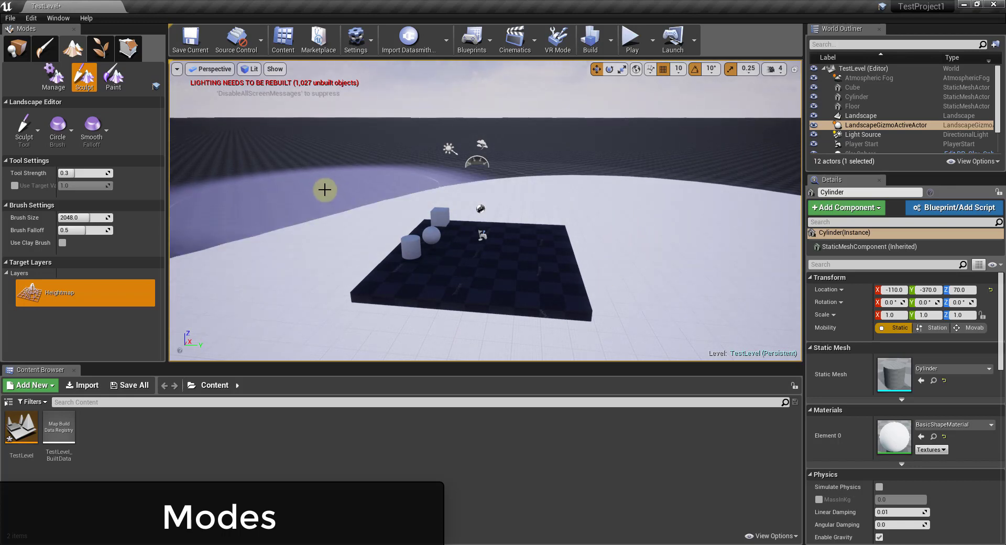
mouse_move(326, 190)
mouse_down()
mouse_move(513, 208)
mouse_move(574, 231)
mouse_move(499, 241)
mouse_move(642, 241)
mouse_move(632, 191)
mouse_up()
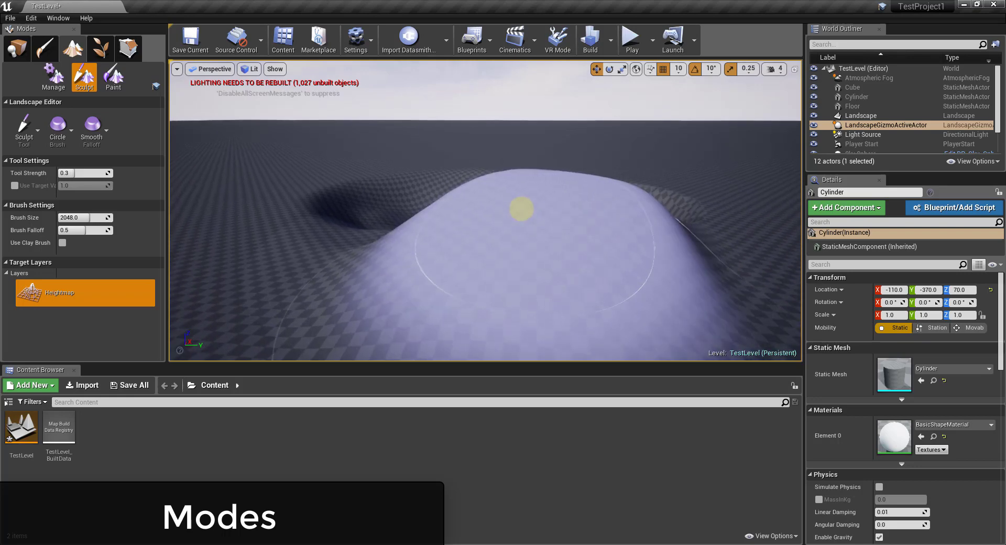
Review the landscape Paint and Sculpt tools, the Foliage settings and the geometry editing options.
click(115, 81)
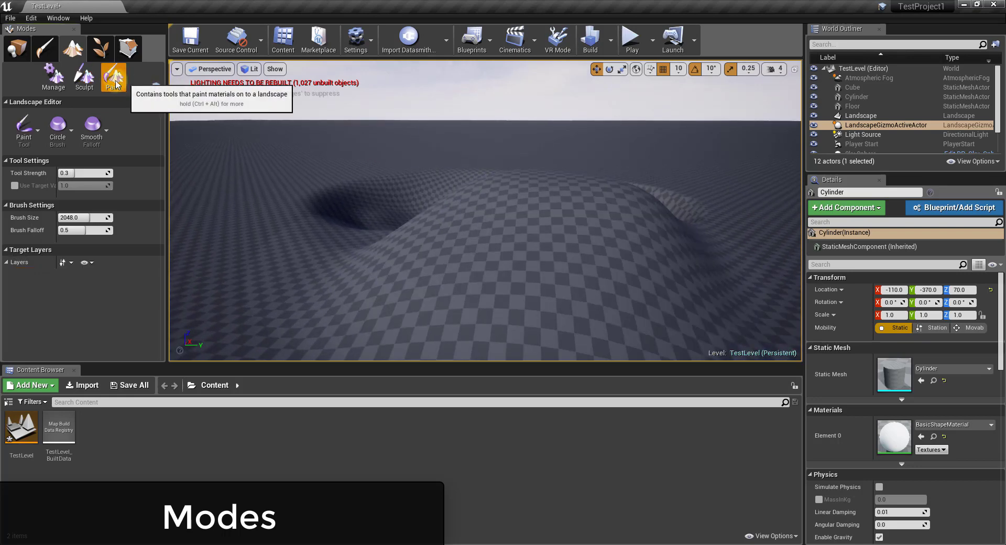
click(84, 78)
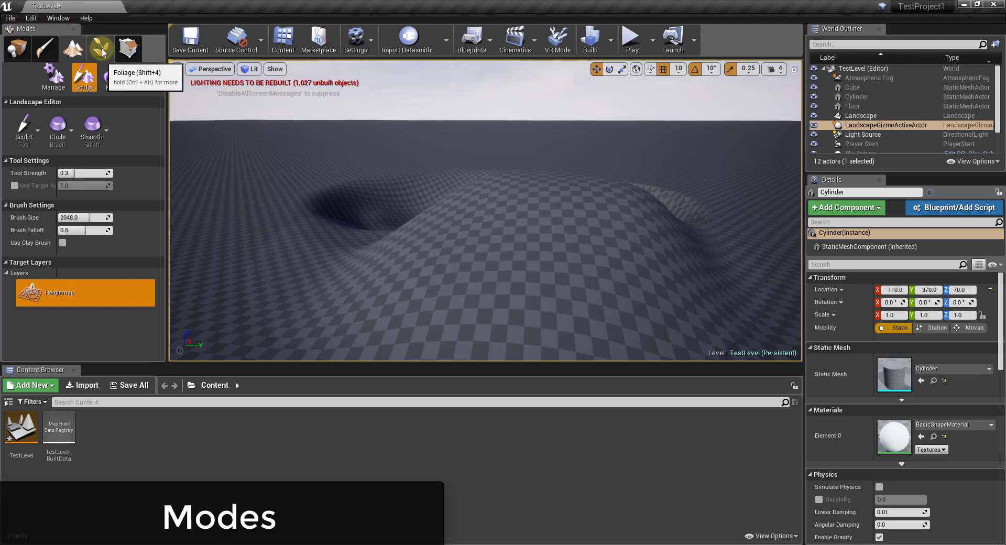
click(97, 49)
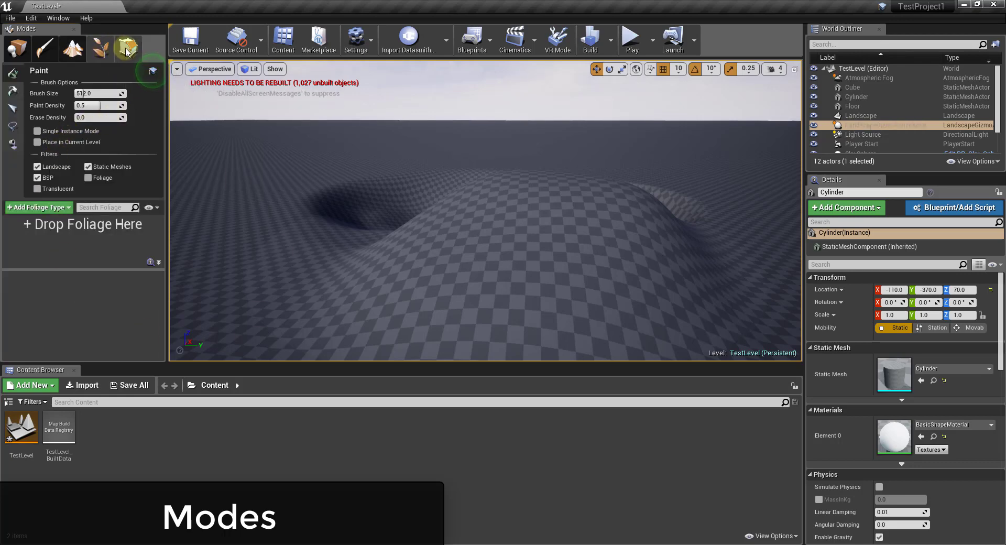
click(128, 49)
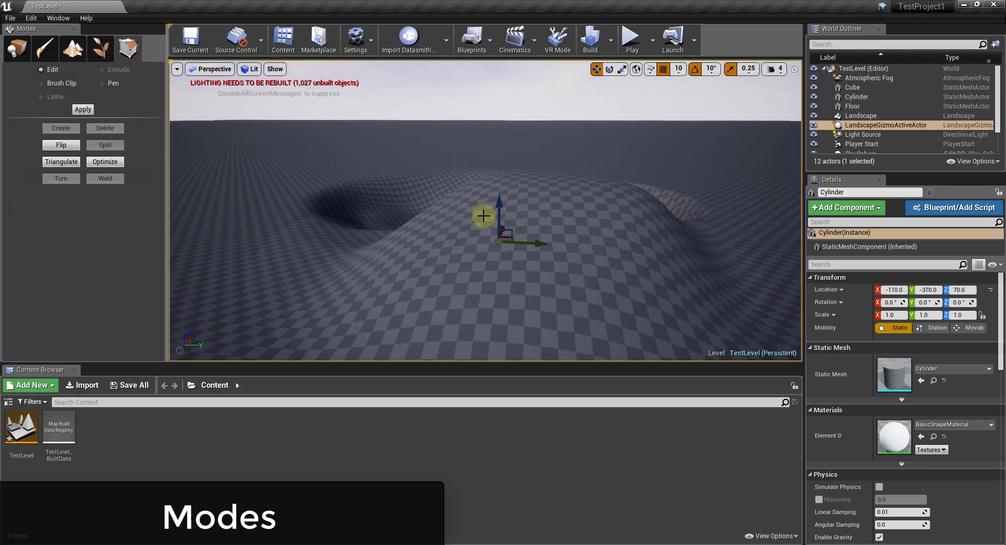
Undo the landscape sculpting and the creation of the landscape.
alt+drag(477, 216, 511, 221)
key(ctrl+z)
key(ctrl+z)
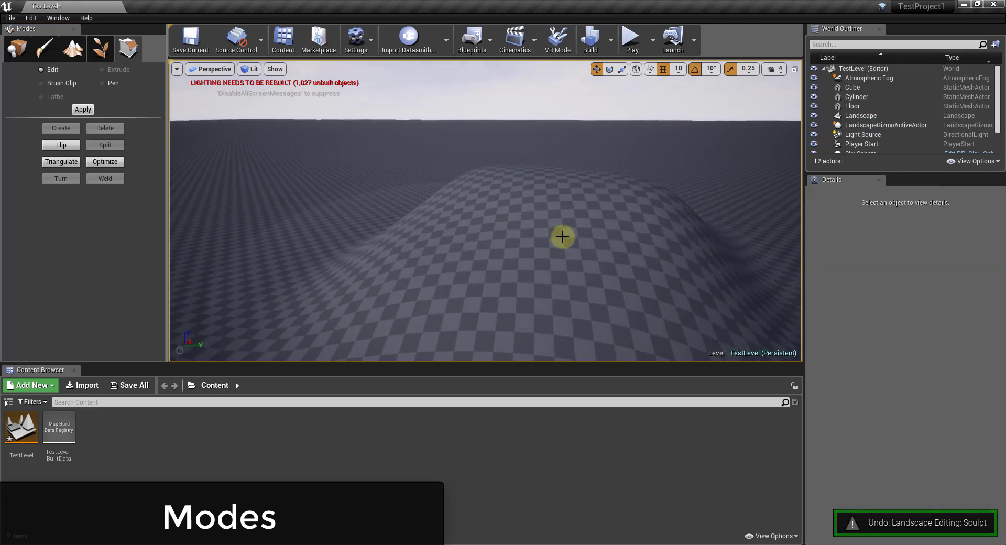
key(ctrl+z)
key(ctrl+z)
scroll(639, 279, up, 5)
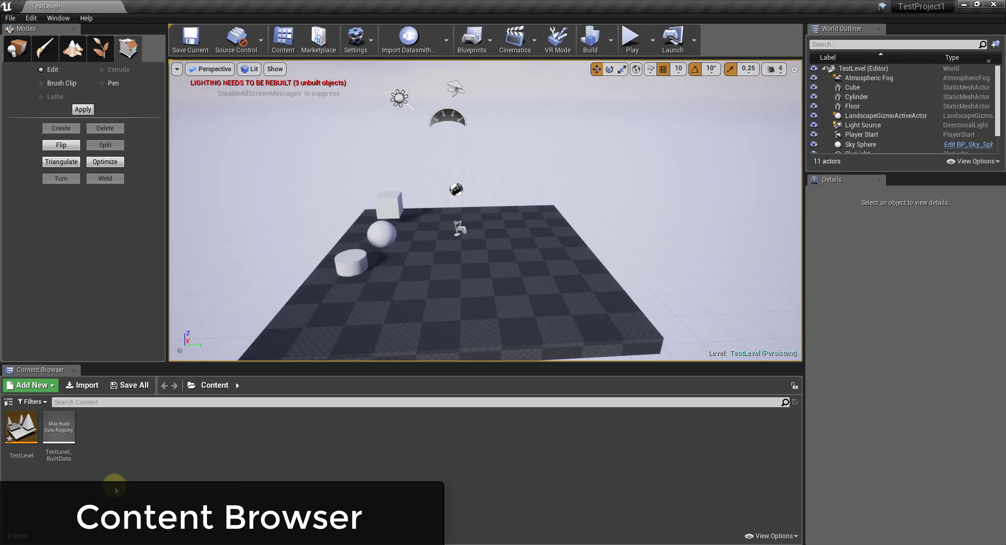
Raise the cylinder vertically to Z 70 so that it stands on the floor.
click(354, 264)
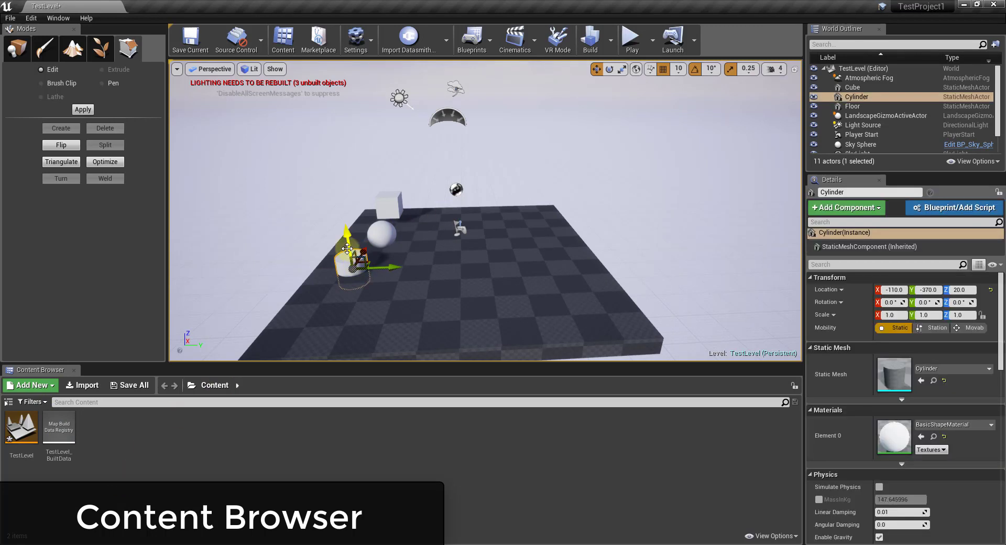
drag(346, 248, 347, 233)
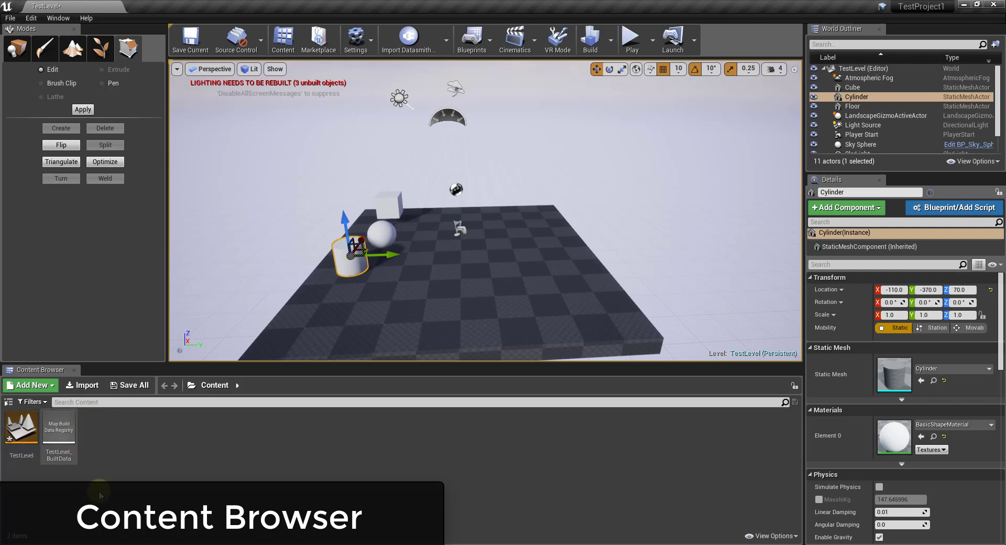
Examine the folder path of the project's content and its files in File Explorer, and return to the editor.
click(193, 385)
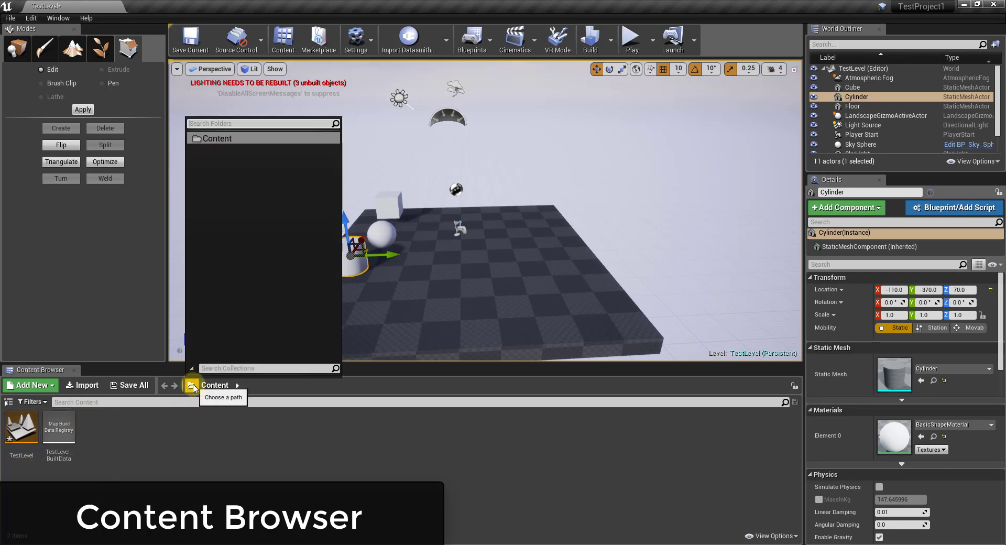
click(192, 386)
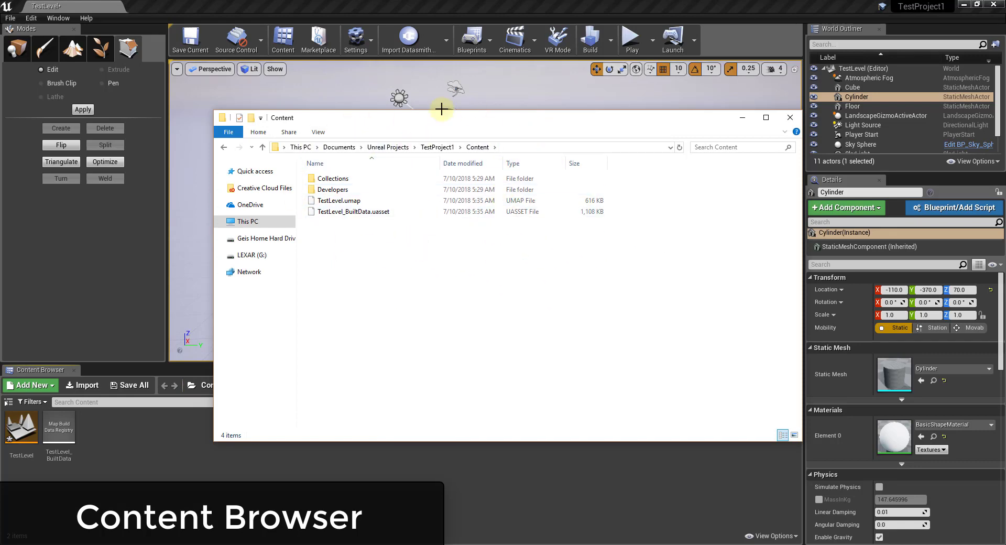
click(85, 446)
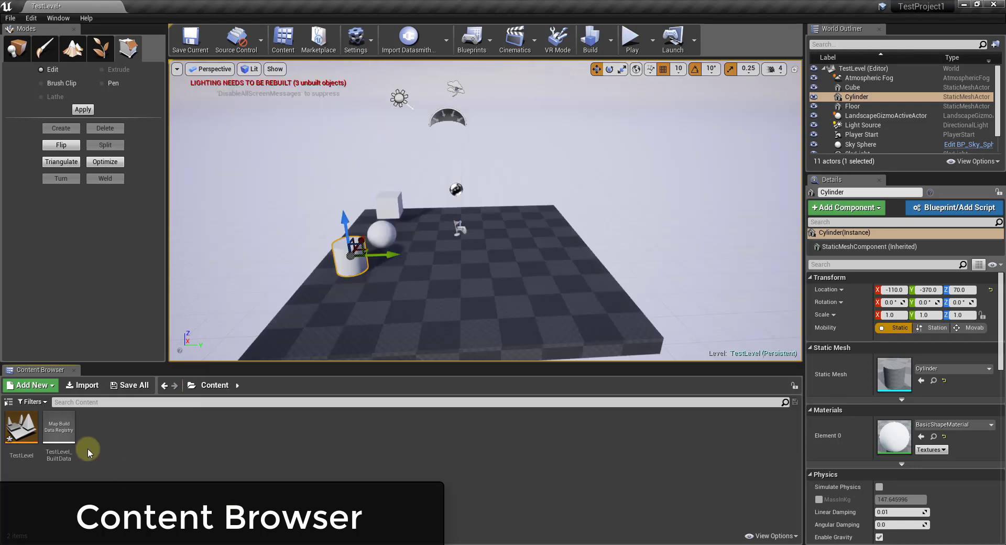
Create a new folder named SketchUpModels in the project's Content folder.
click(30, 385)
click(41, 86)
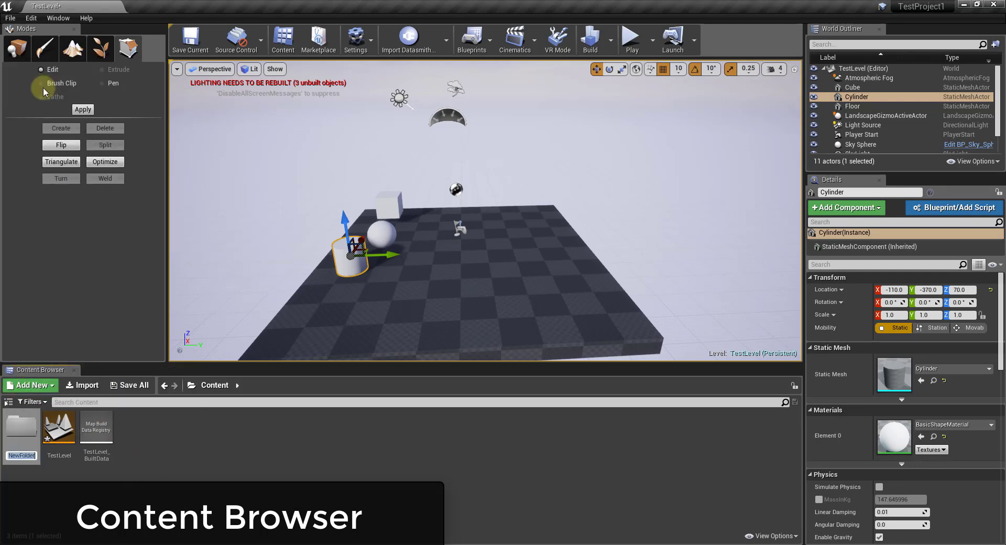
text(SketchUp)
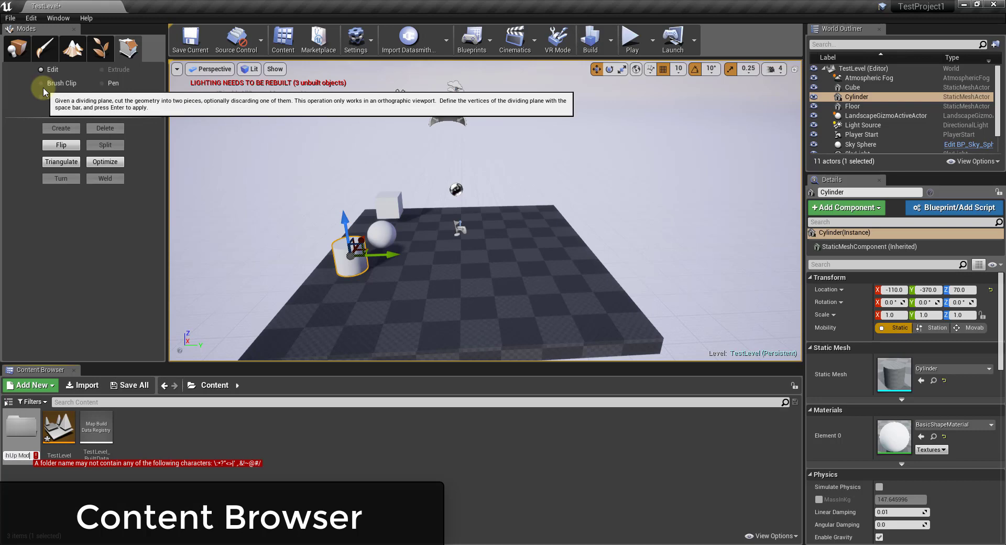
key(BackSpace)
key(BackSpace)
key(BackSpace)
key(BackSpace)
key(Return)
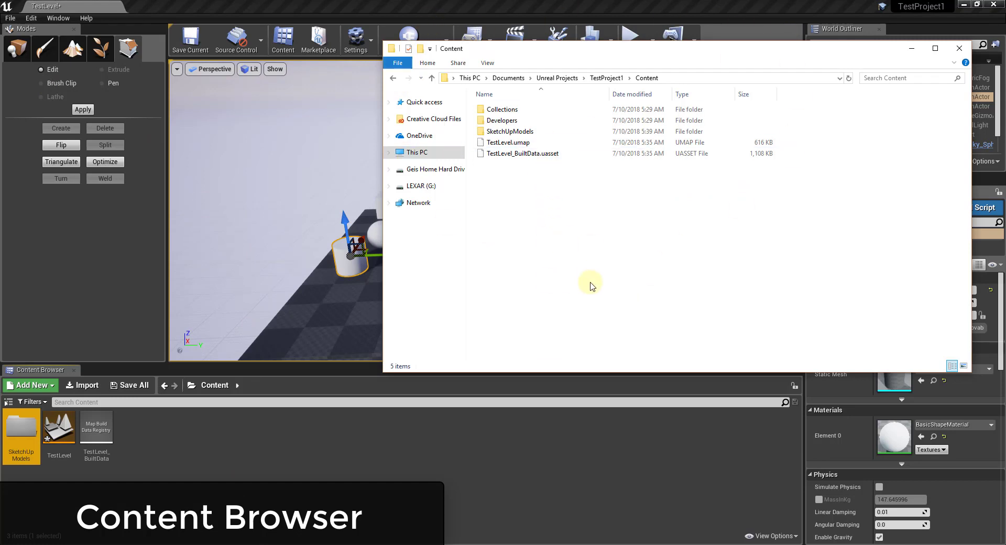
Inspect the TestProject1 folder structure in File Explorer and close its window to return to the editor.
click(602, 78)
double_click(493, 132)
click(960, 50)
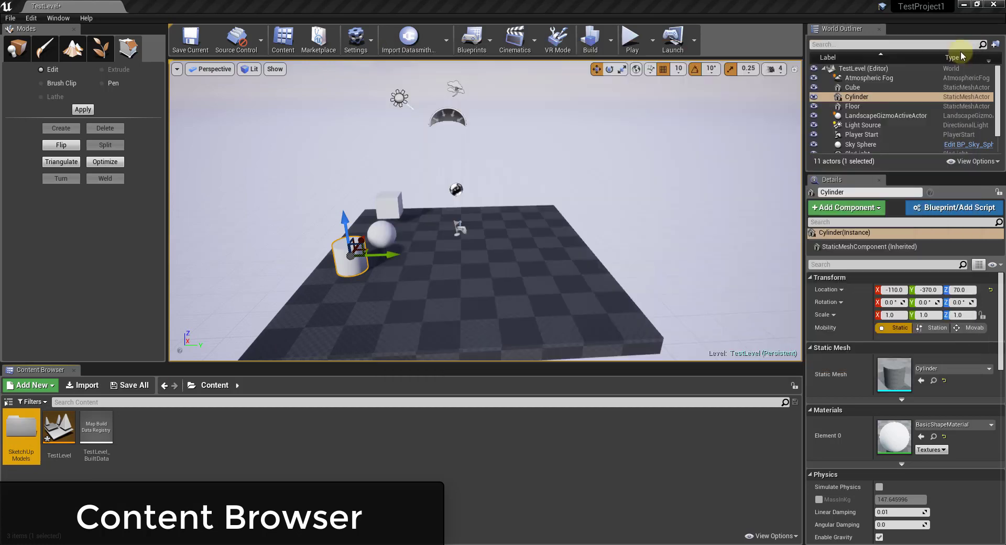
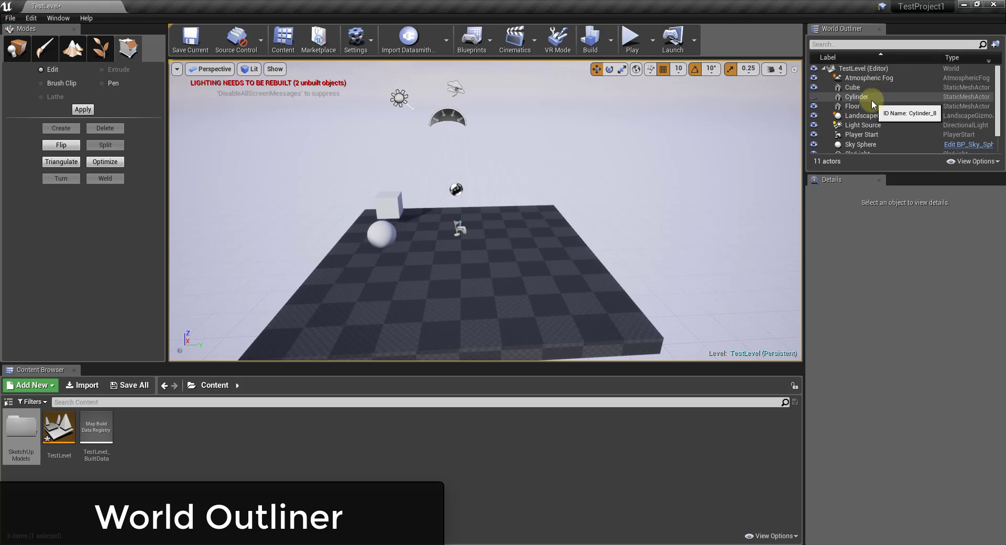
Make the hidden cylinder visible again and select the cube in the World Outliner.
click(813, 97)
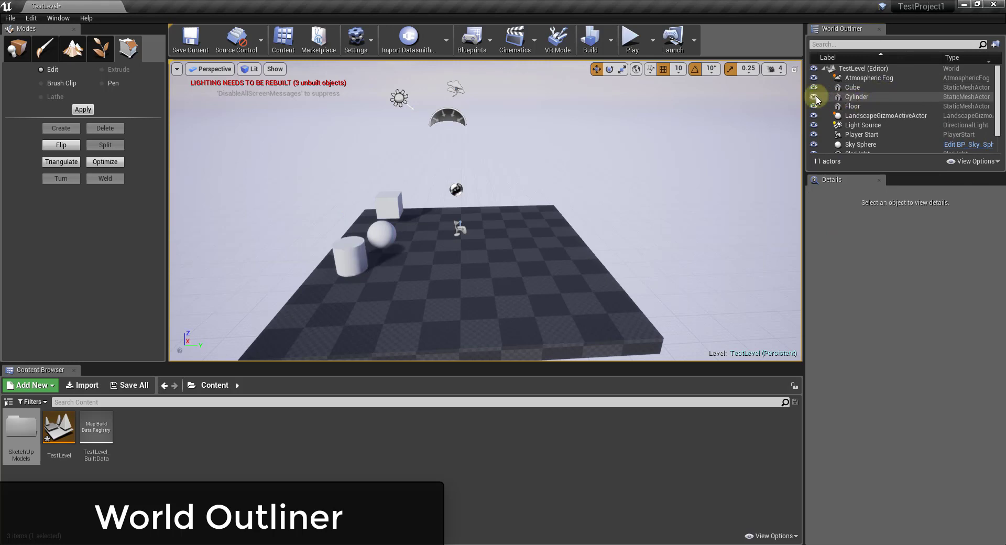
click(814, 87)
click(841, 88)
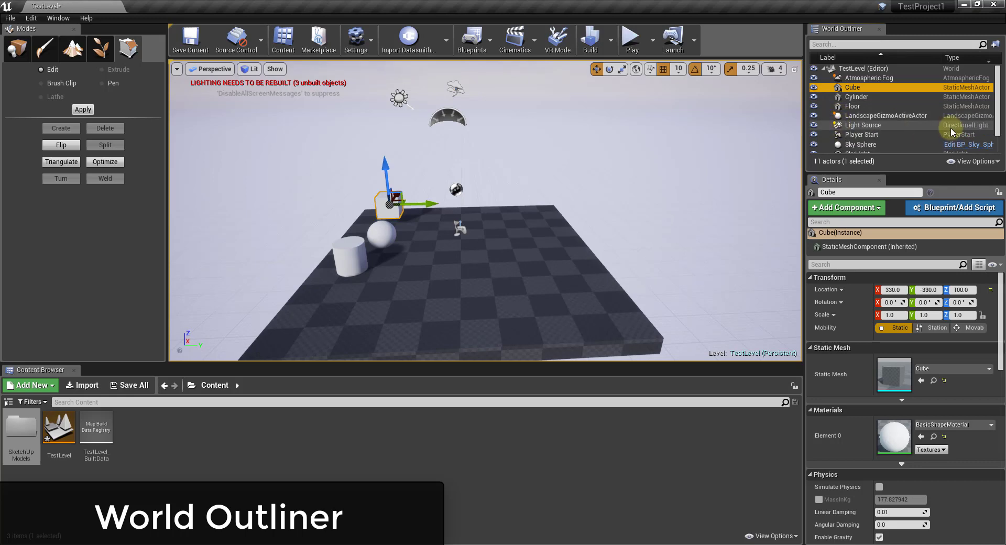
Select the Sky Sphere actor and examine its properties.
scroll(914, 102, down, 3)
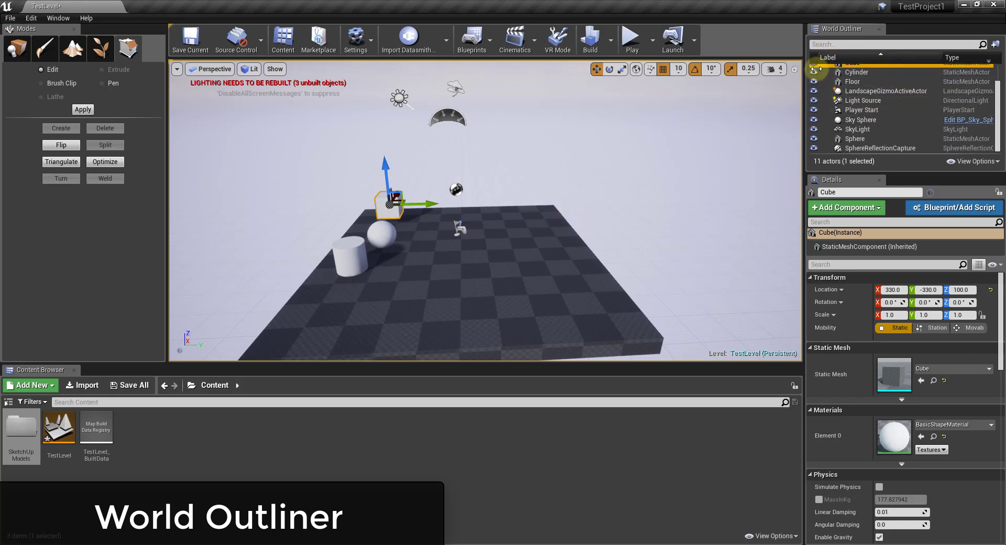
click(860, 120)
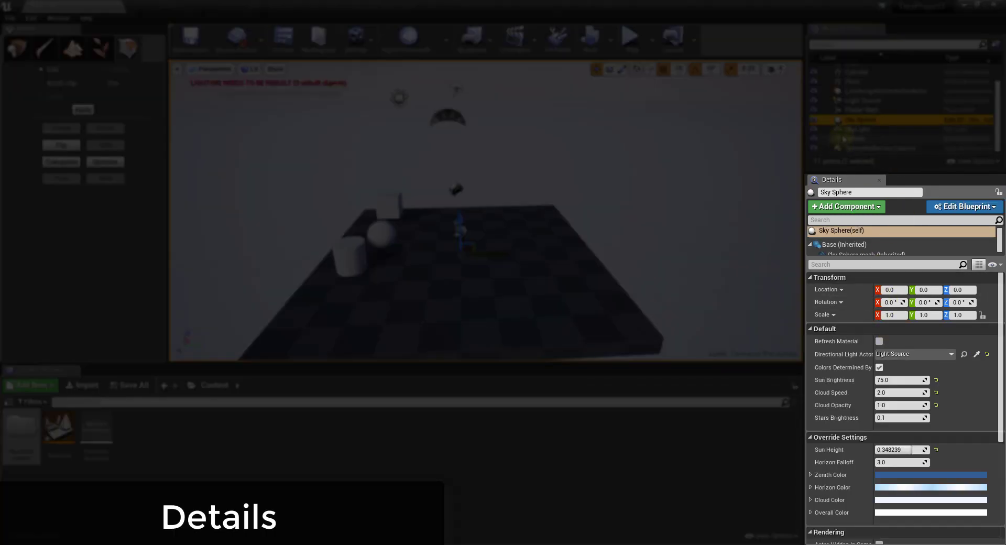
scroll(863, 113, up, 2)
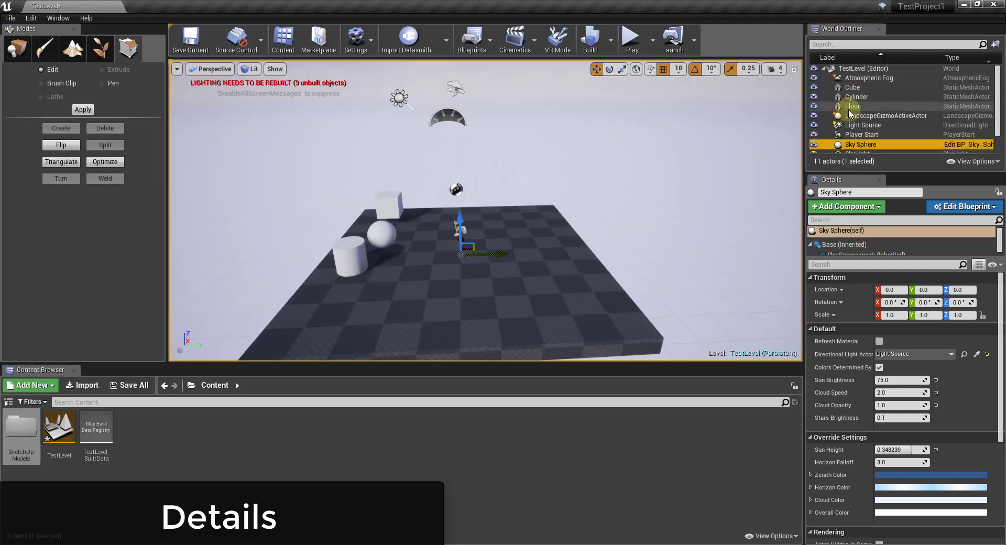
Select the cube and set its X rotation to about 352.7°.
click(852, 87)
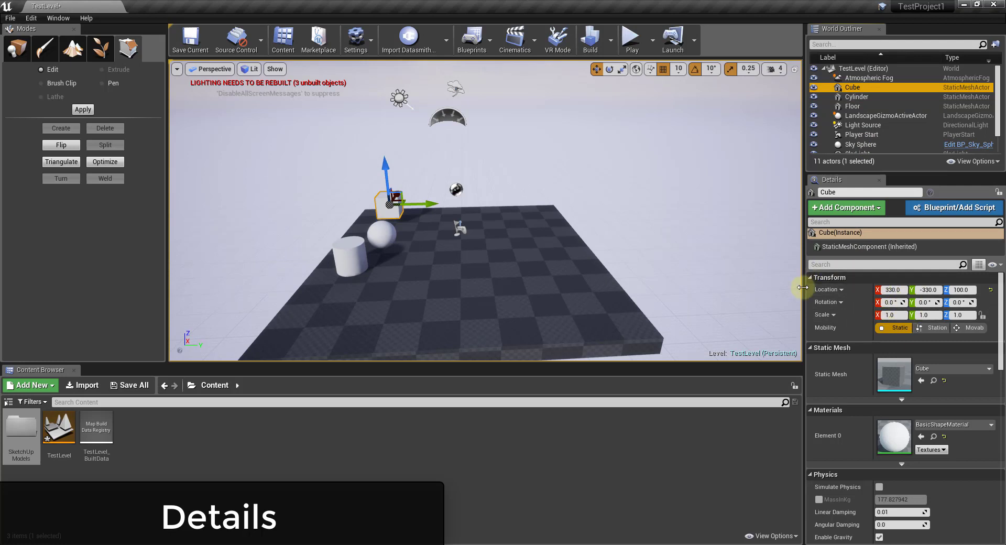
click(890, 303)
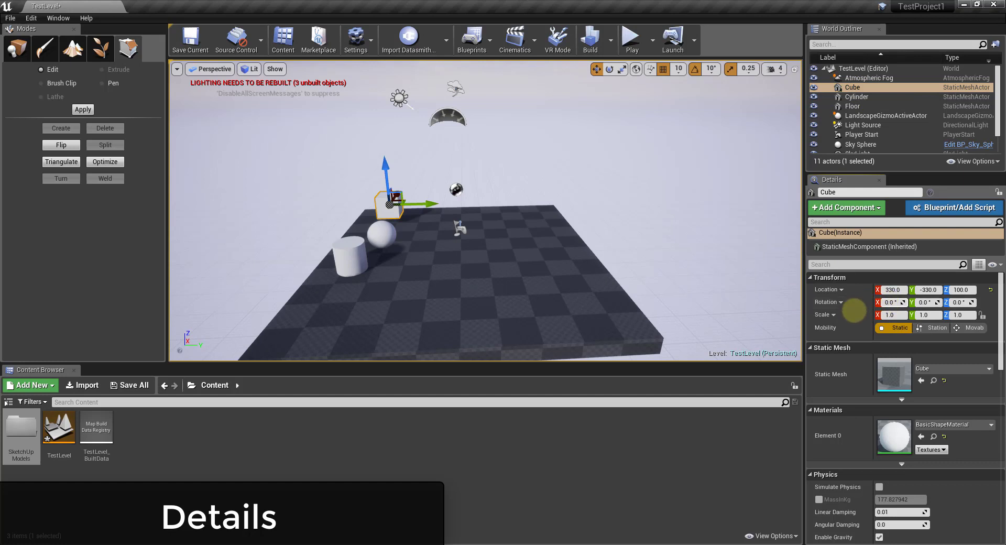
drag(854, 310, 937, 367)
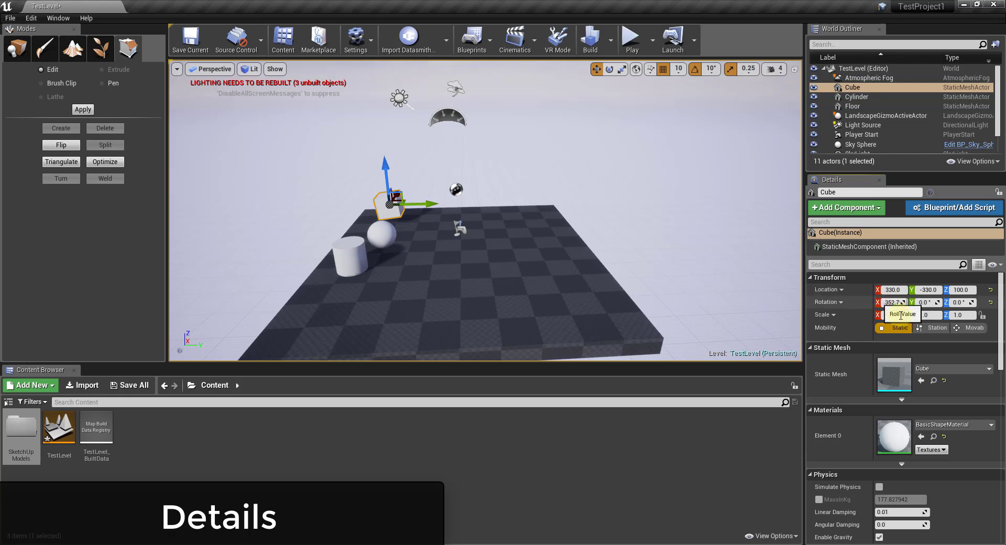
Review the cube's material, physics, collision, lighting, rendering and actor properties in its details.
scroll(854, 366, down, 1)
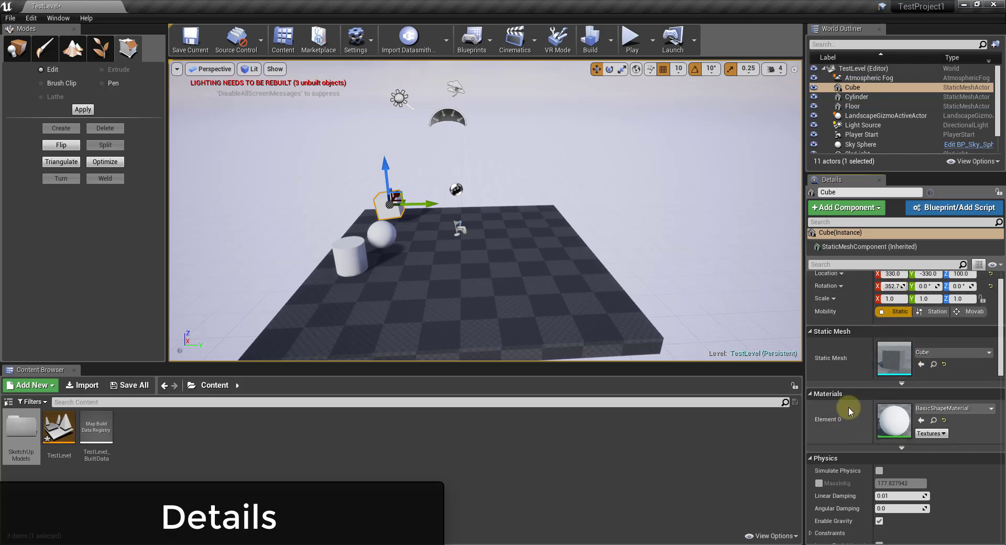
scroll(849, 411, down, 10)
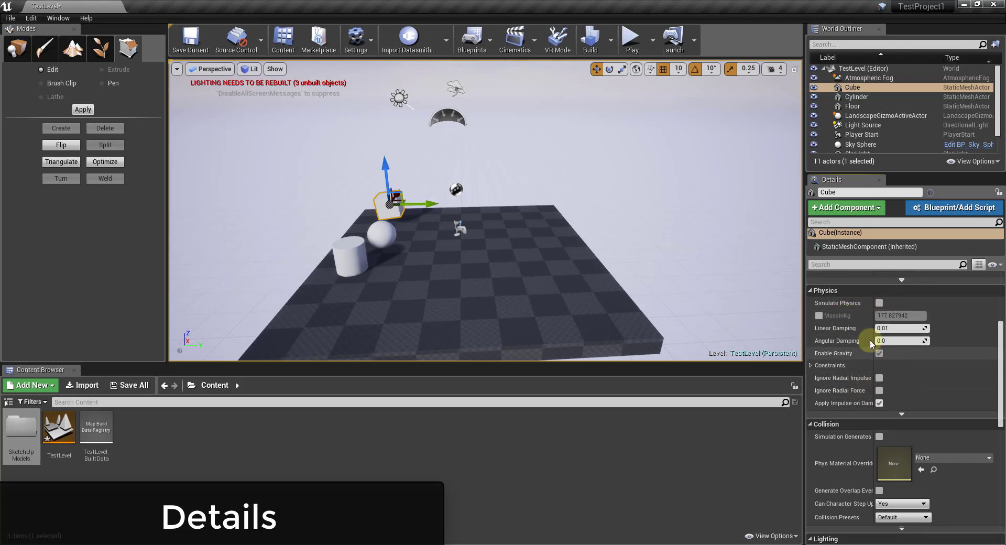
scroll(864, 341, down, 15)
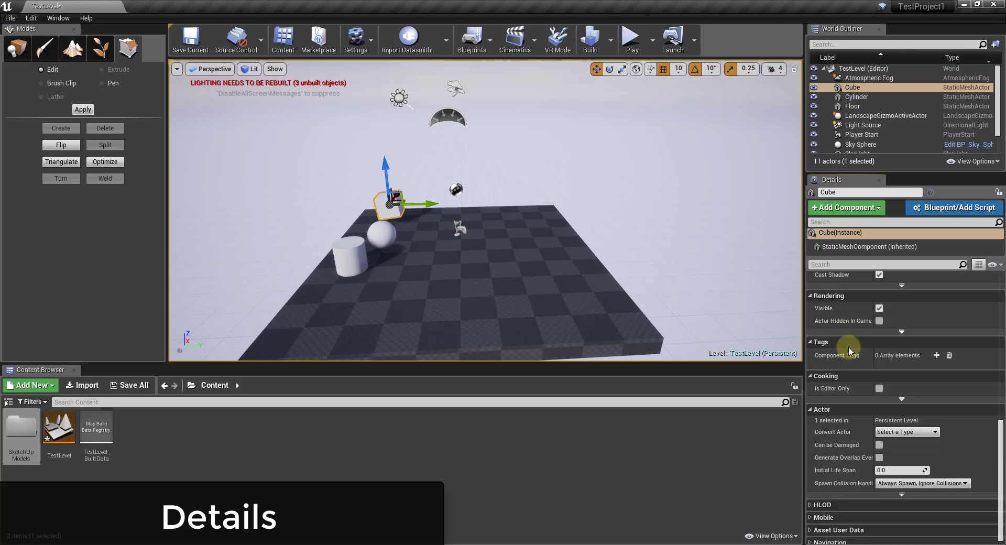
scroll(852, 351, up, 8)
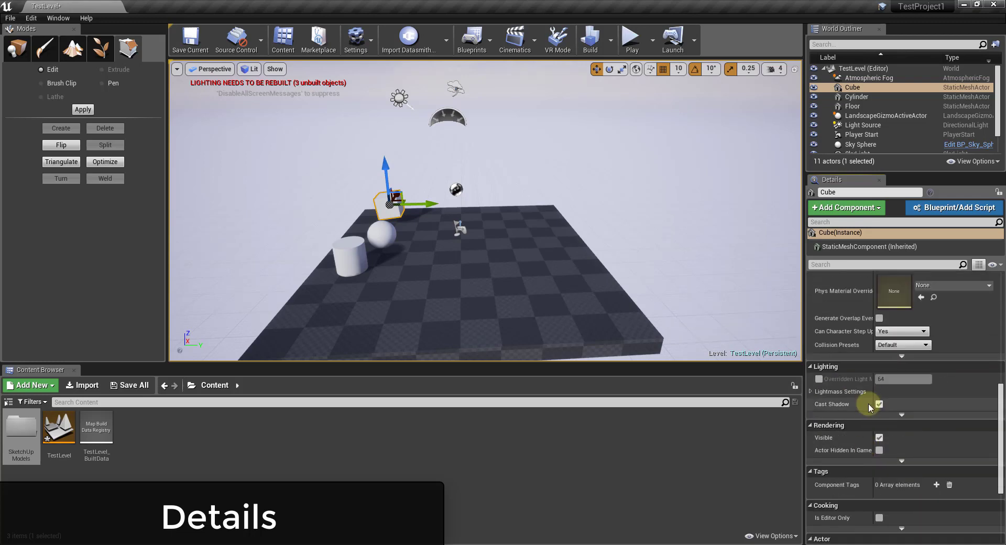
scroll(870, 398, up, 20)
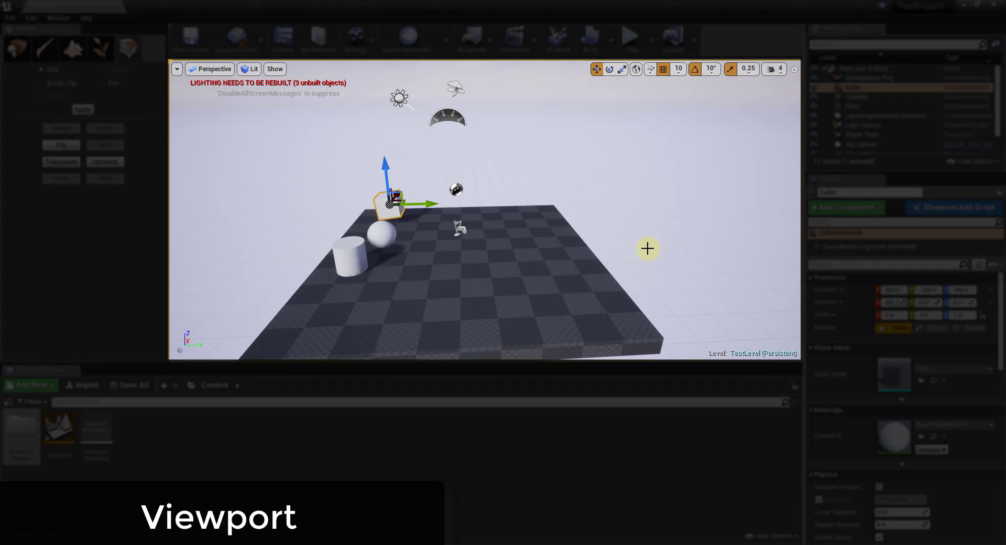
Open Viewport 2 as a floating window and place it partly over the main viewport.
drag(592, 208, 568, 211)
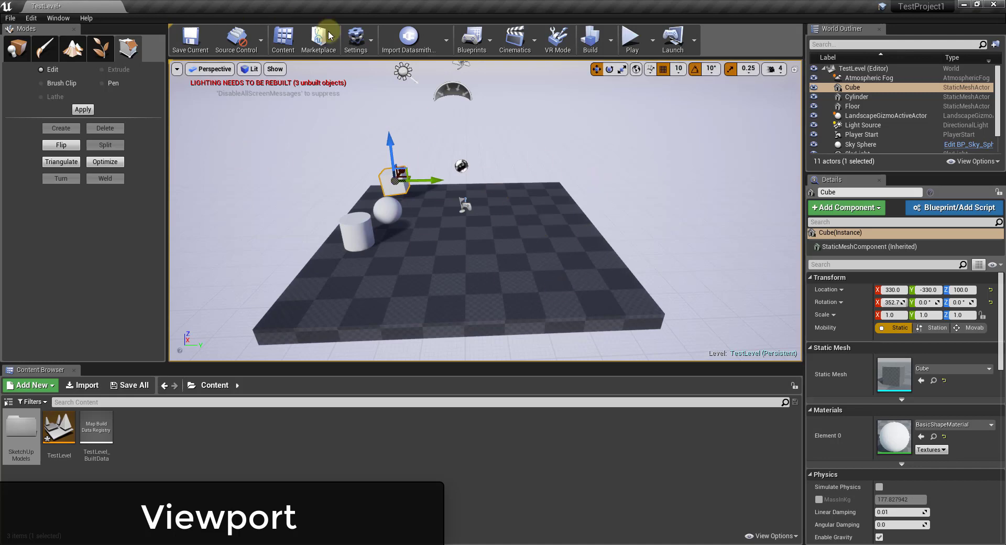
click(58, 18)
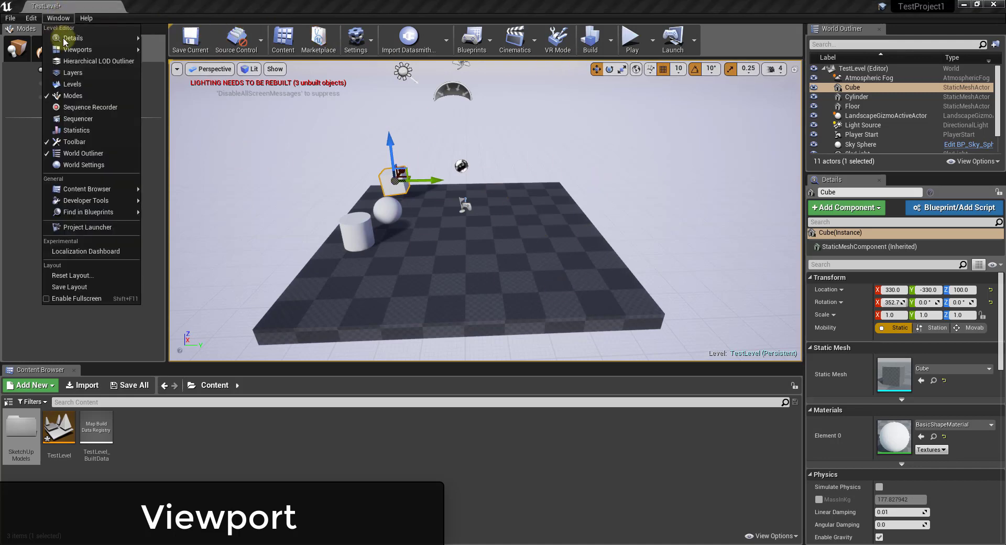
mouse_move(72, 55)
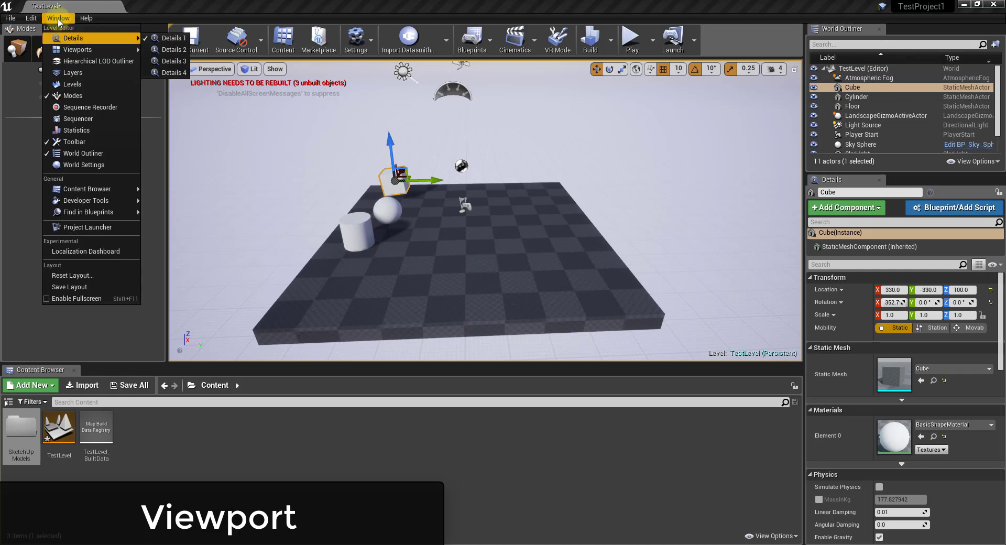
click(173, 60)
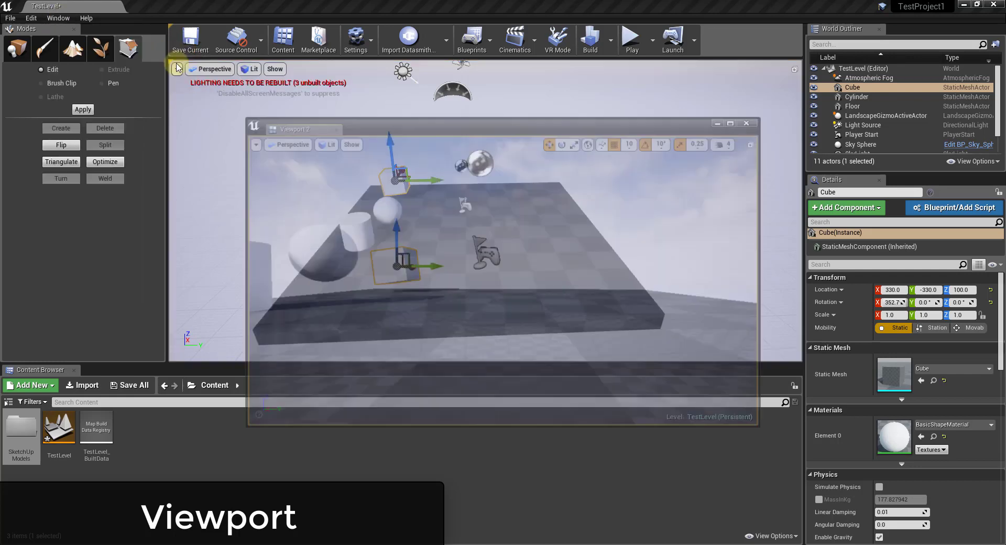
drag(512, 129, 641, 83)
drag(644, 275, 612, 258)
mouse_move(557, 78)
mouse_down()
mouse_move(640, 70)
mouse_move(681, 49)
mouse_move(550, 63)
mouse_up()
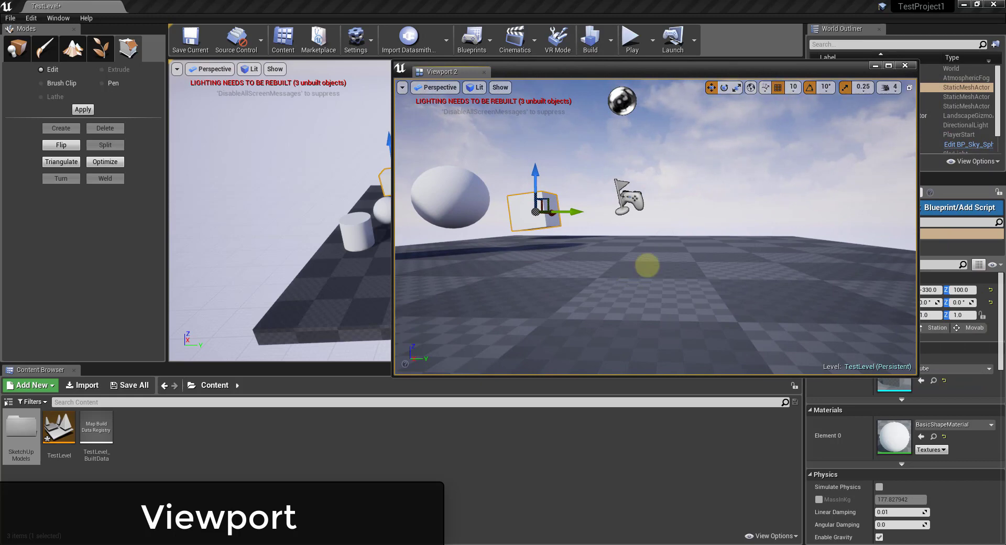
Switch Viewport 2 to the orthographic Top view and frame the floor and its objects, with nothing selected.
right_click(647, 265)
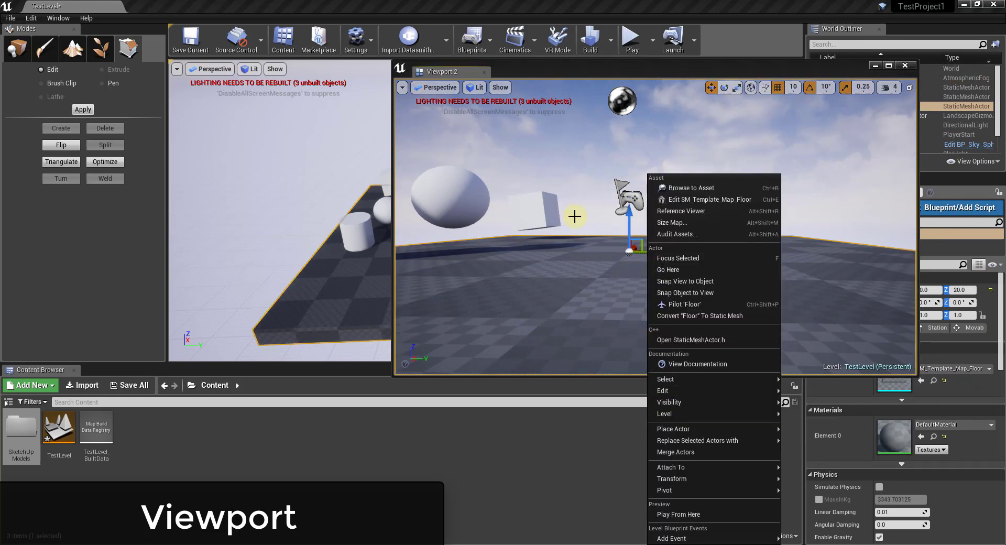
click(426, 88)
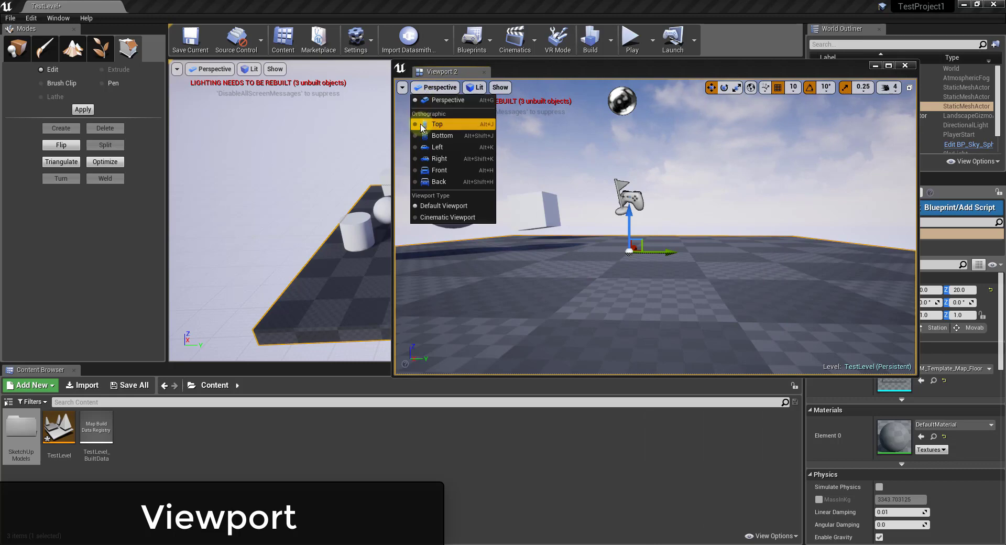
click(437, 124)
scroll(665, 288, down, 4)
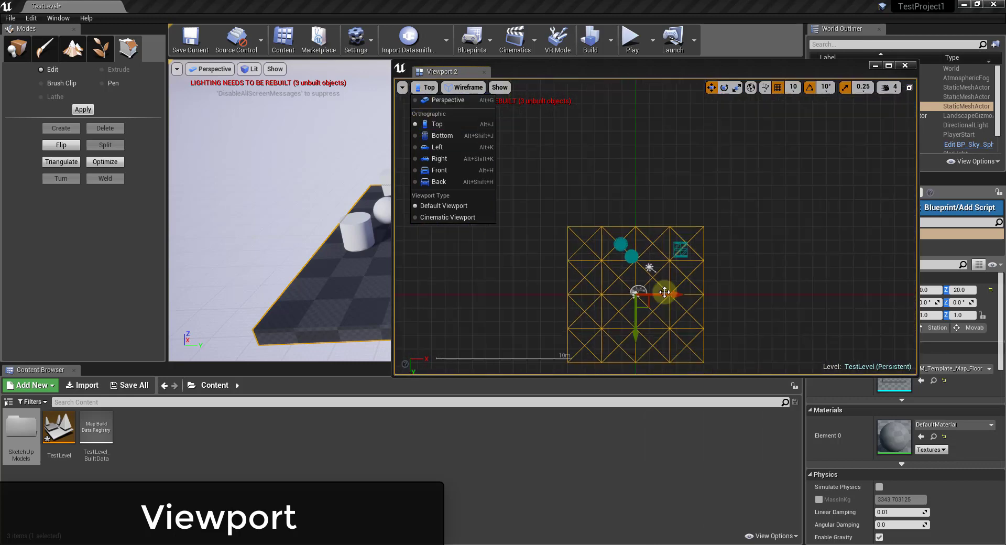
drag(737, 302, 759, 233)
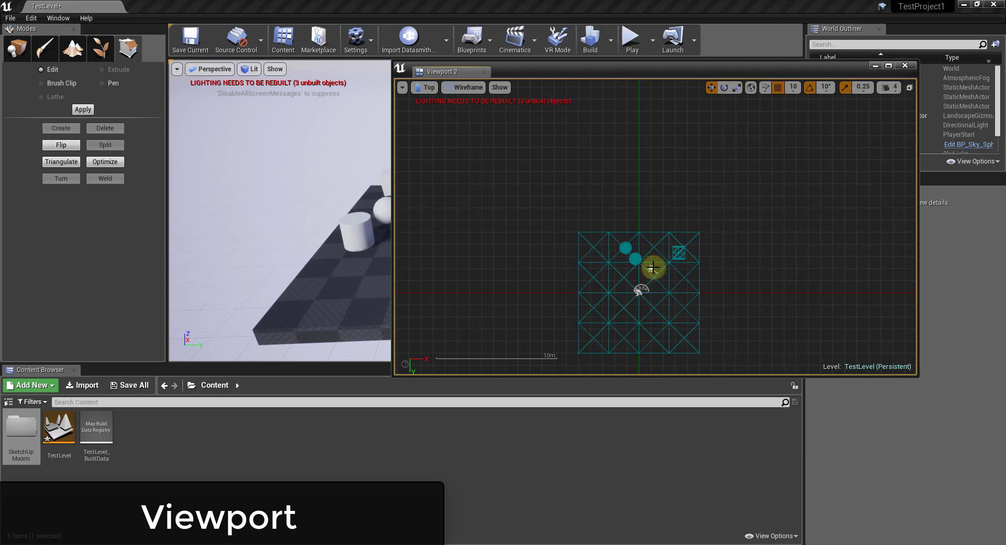
right_drag(533, 326, 583, 274)
scroll(723, 231, up, 3)
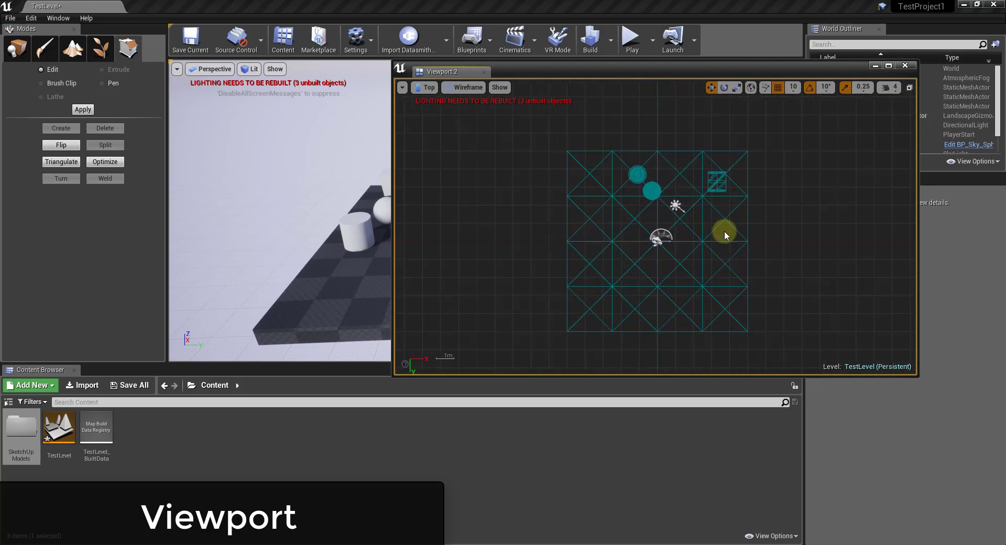
Split the main viewport into the four-view layout and close the Viewport 2 window.
mouse_move(703, 68)
mouse_down()
mouse_move(624, 62)
mouse_move(728, 80)
mouse_move(802, 65)
mouse_up()
click(794, 70)
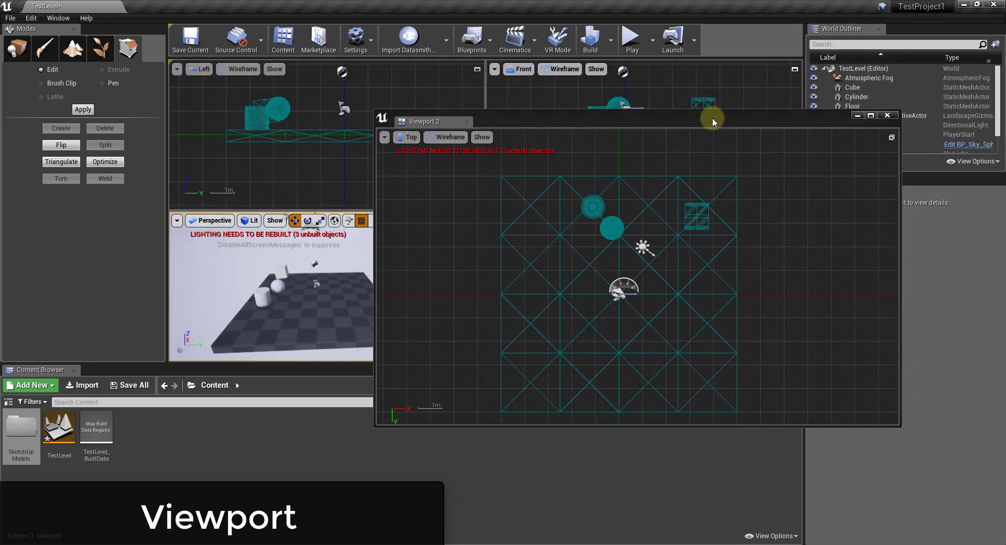
drag(712, 117, 793, 238)
click(808, 212)
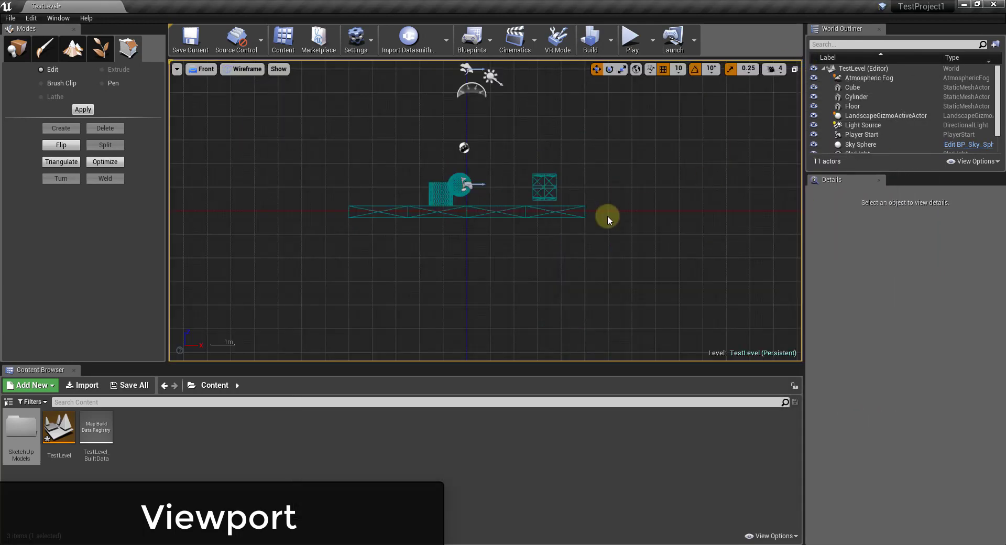
click(794, 69)
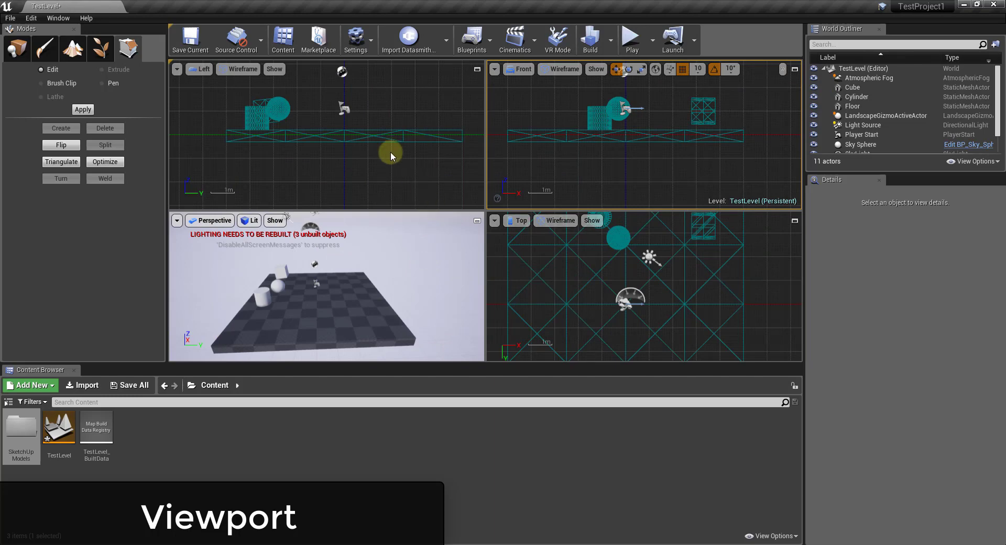
Change the Left view pane of the four-view layout to the orthographic Right view.
drag(342, 304, 348, 308)
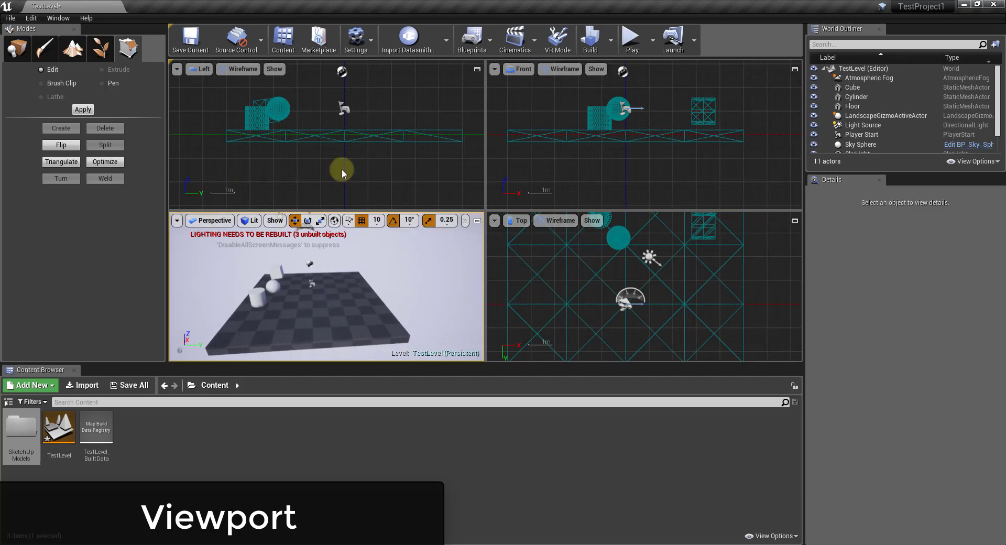
right_click(407, 166)
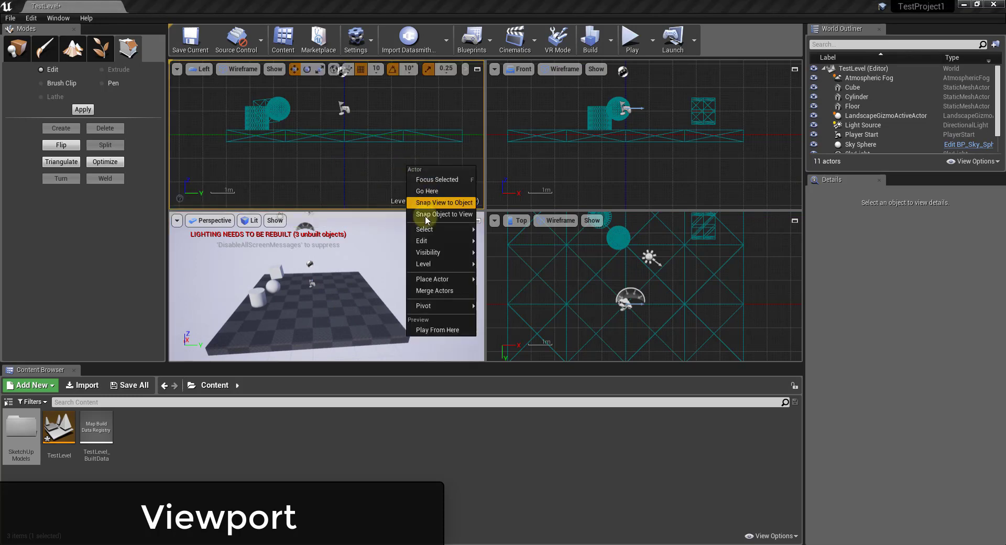
mouse_move(424, 240)
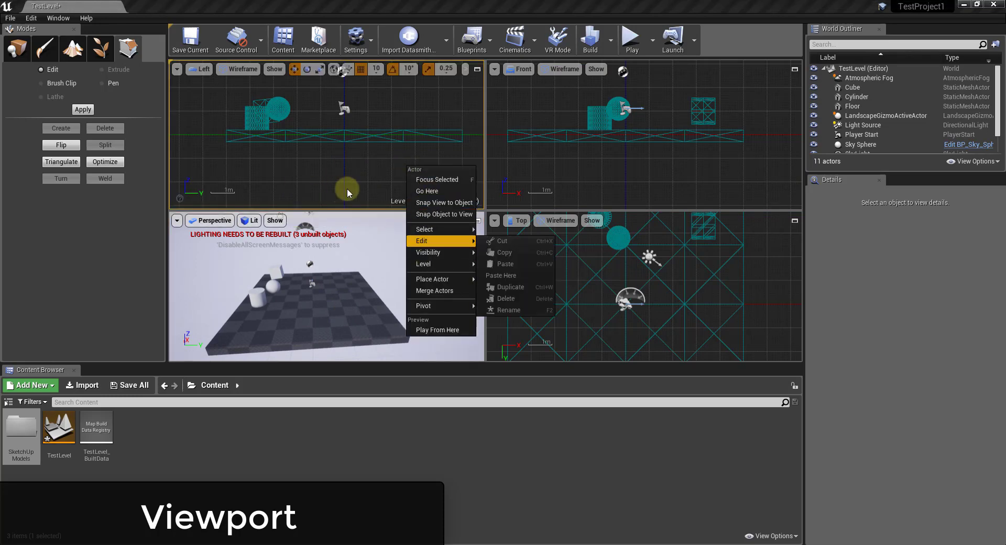
click(201, 69)
click(189, 140)
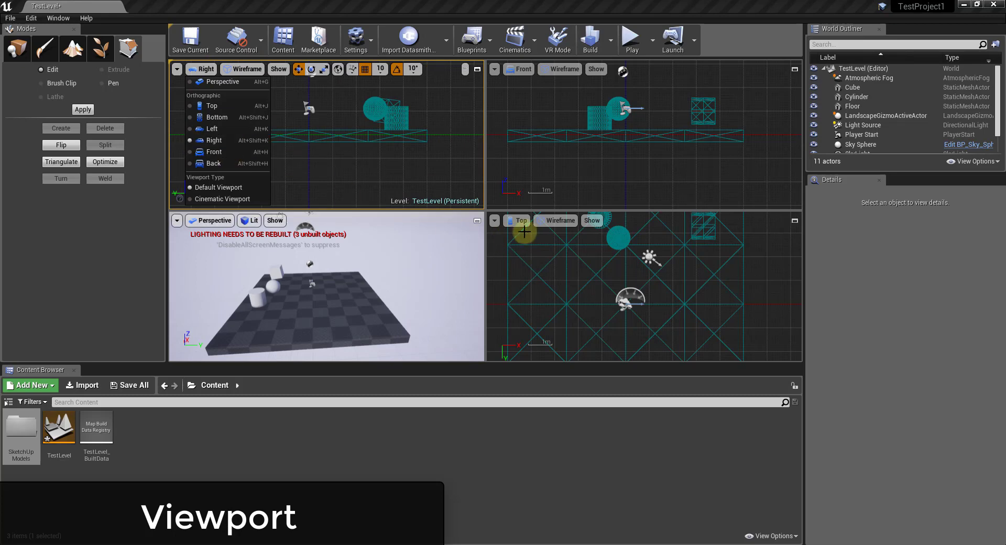
click(397, 181)
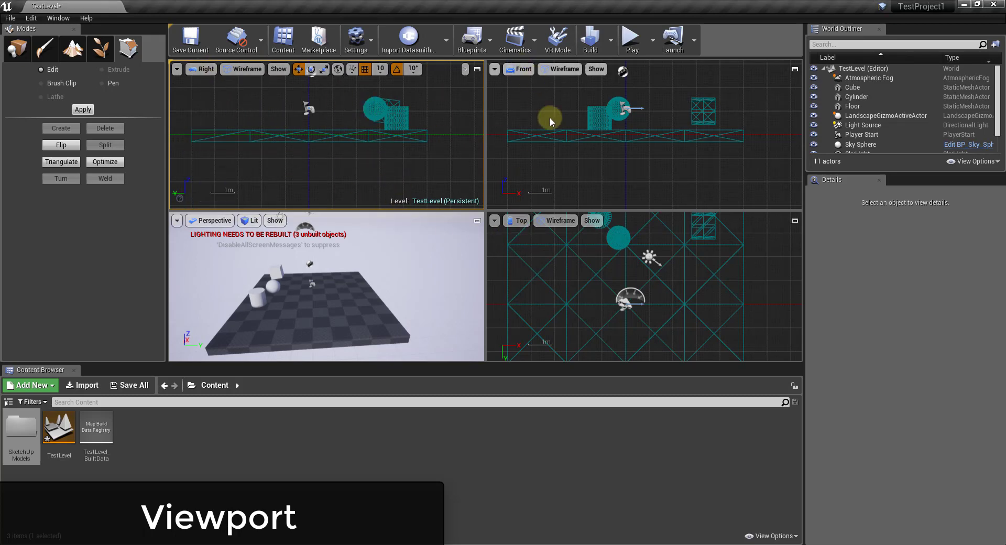
Move the Light Source a short distance in the positive X direction in the Top view.
click(649, 257)
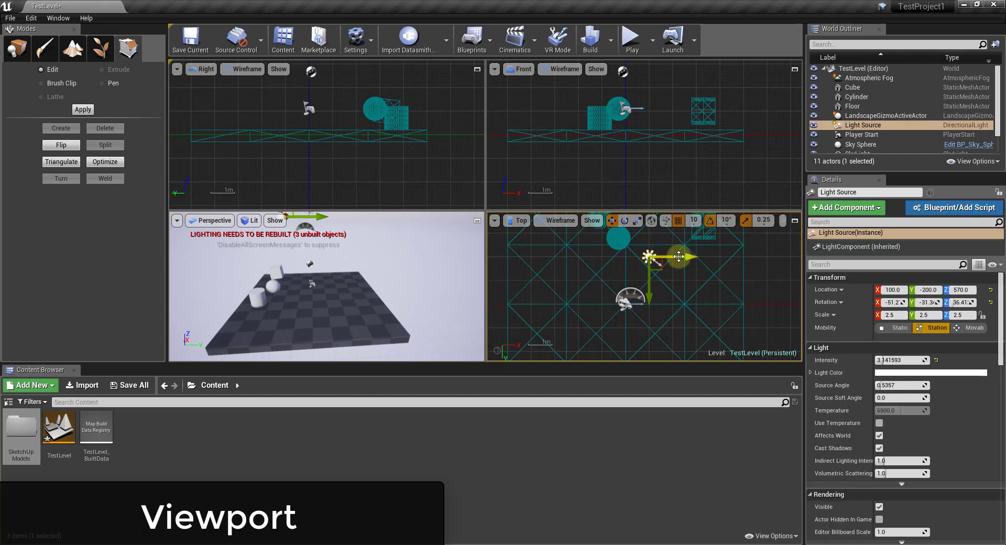
drag(679, 256, 702, 265)
Move the Player Start to X 30 in the Front view and maximize the Perspective viewport.
click(626, 109)
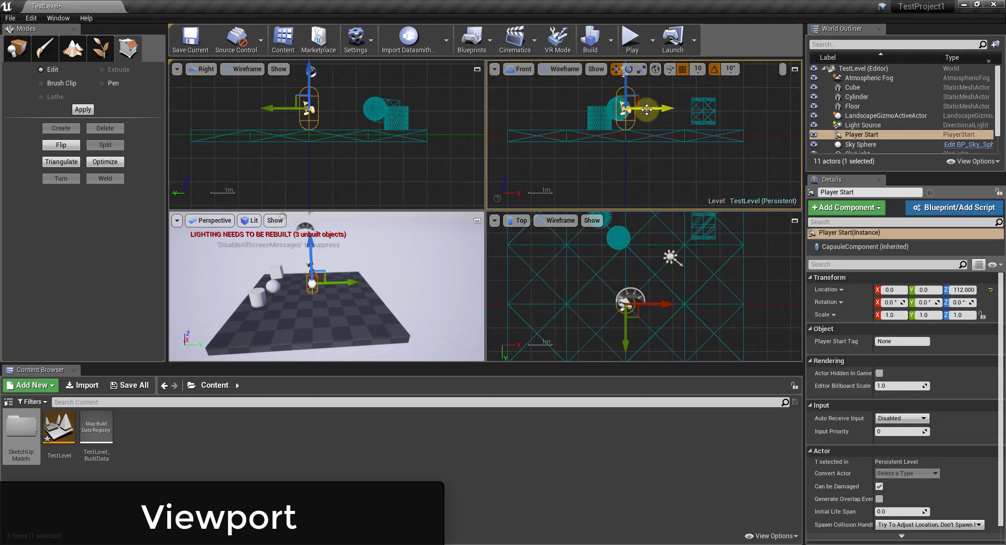
mouse_move(647, 108)
mouse_down()
mouse_move(673, 109)
mouse_move(659, 109)
mouse_up()
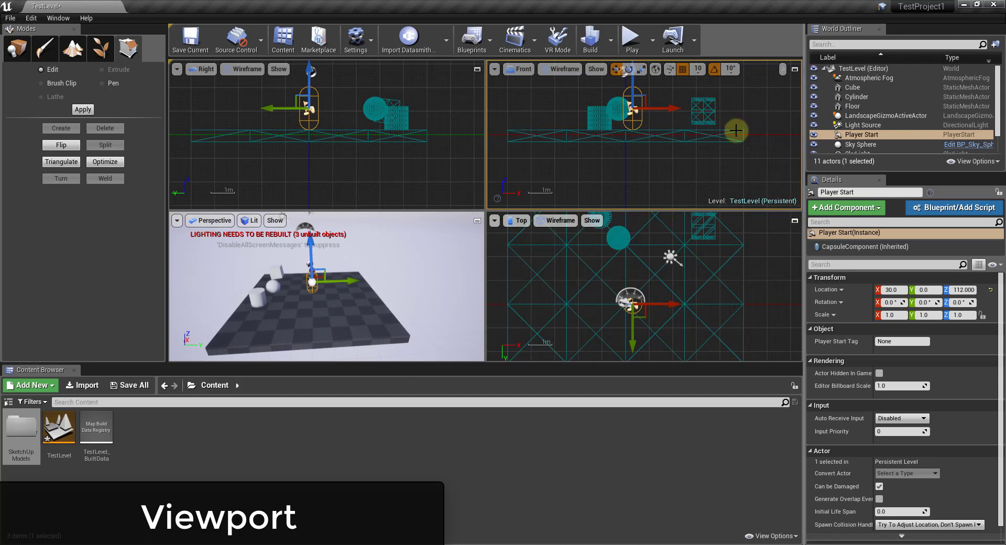
click(476, 222)
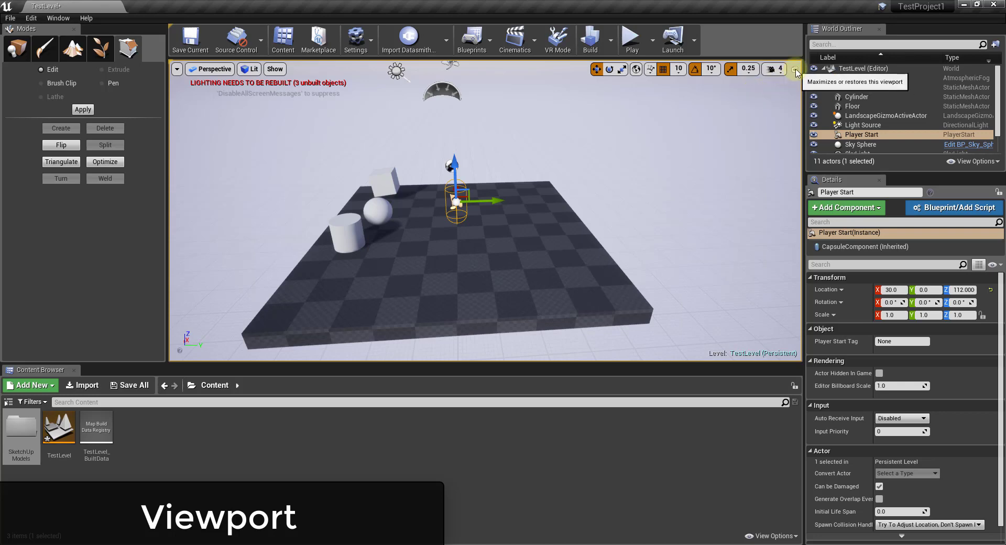
Preview the level in the Unlit, Wireframe and Detail Lighting view modes, return to Lit and view the available show flags.
drag(582, 231, 938, 181)
drag(603, 246, 606, 252)
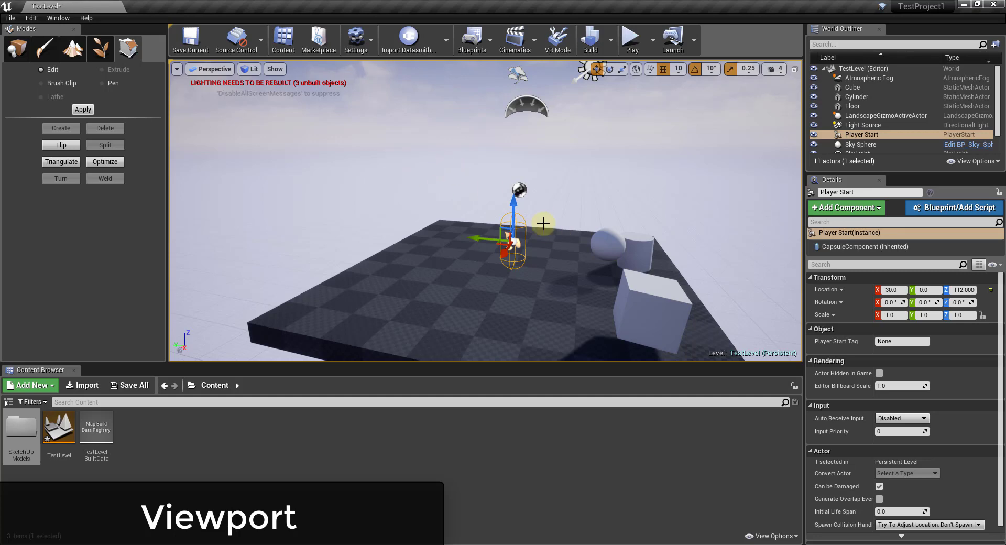
click(250, 68)
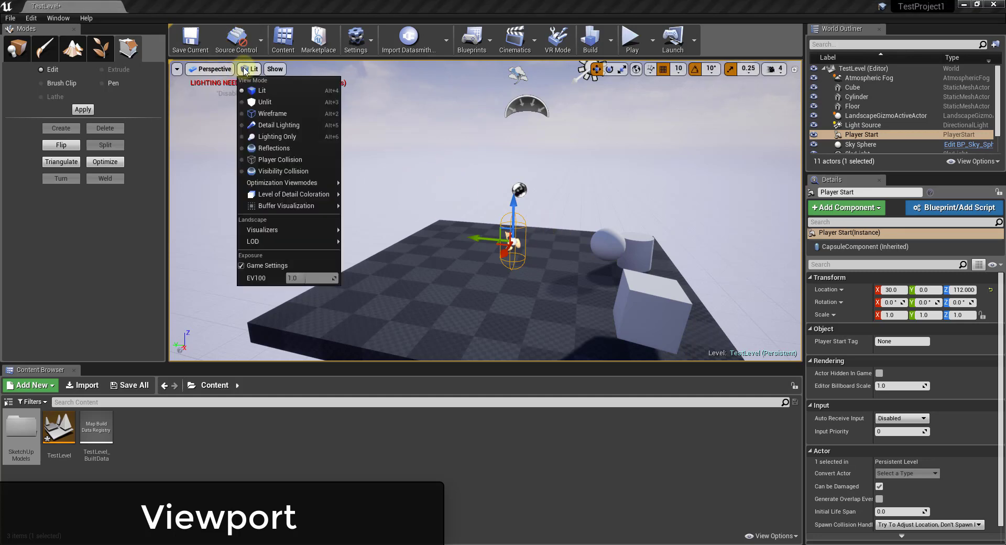
click(257, 101)
click(255, 71)
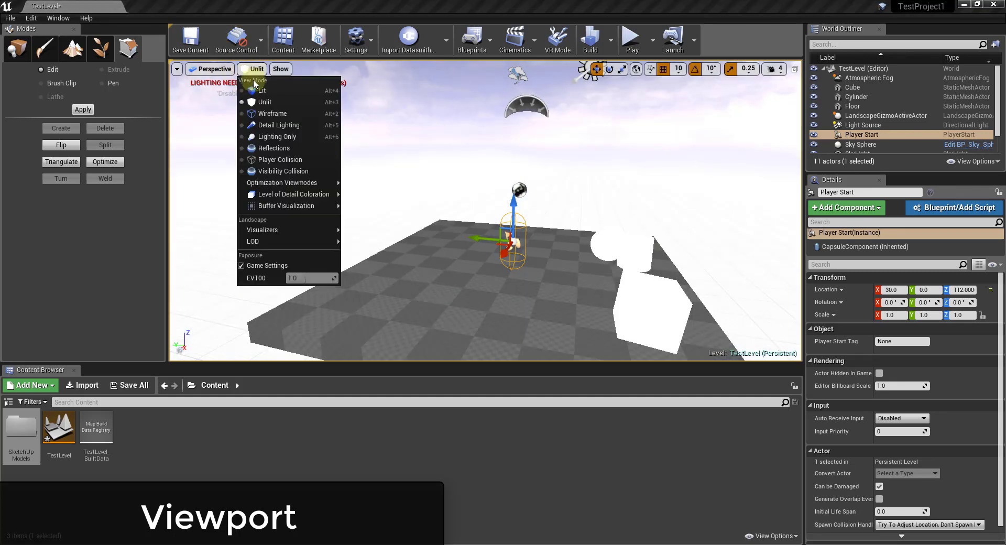
click(266, 113)
click(251, 72)
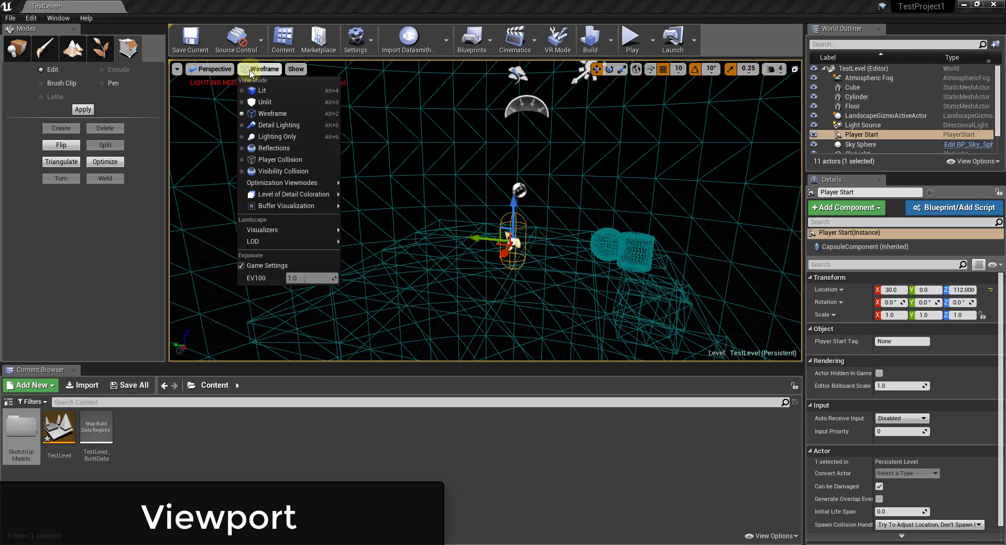
click(262, 124)
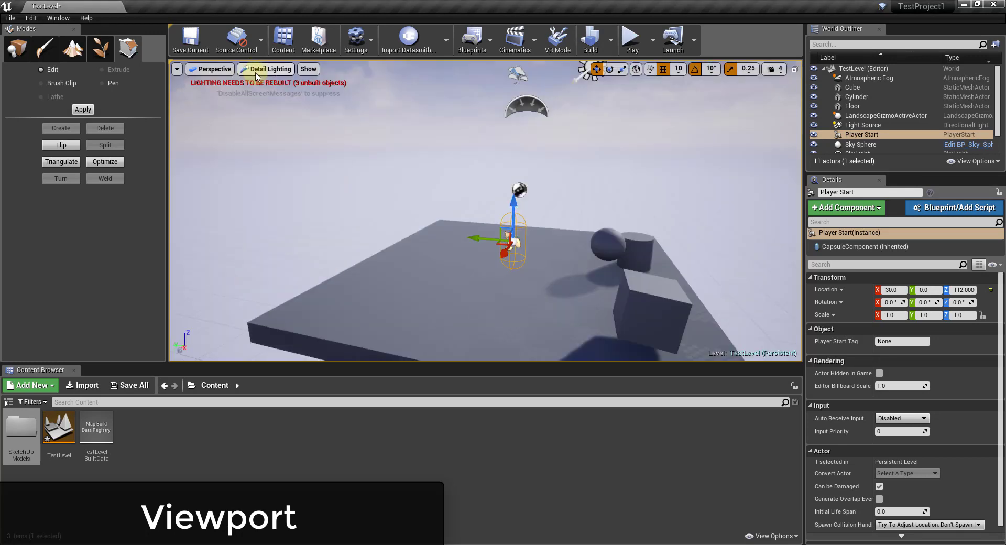
click(256, 73)
click(261, 90)
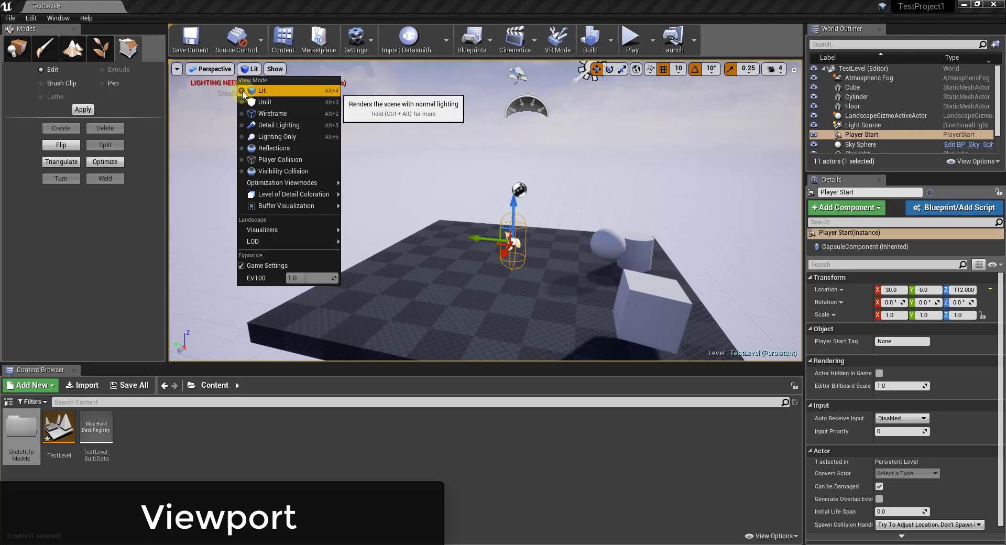
click(278, 70)
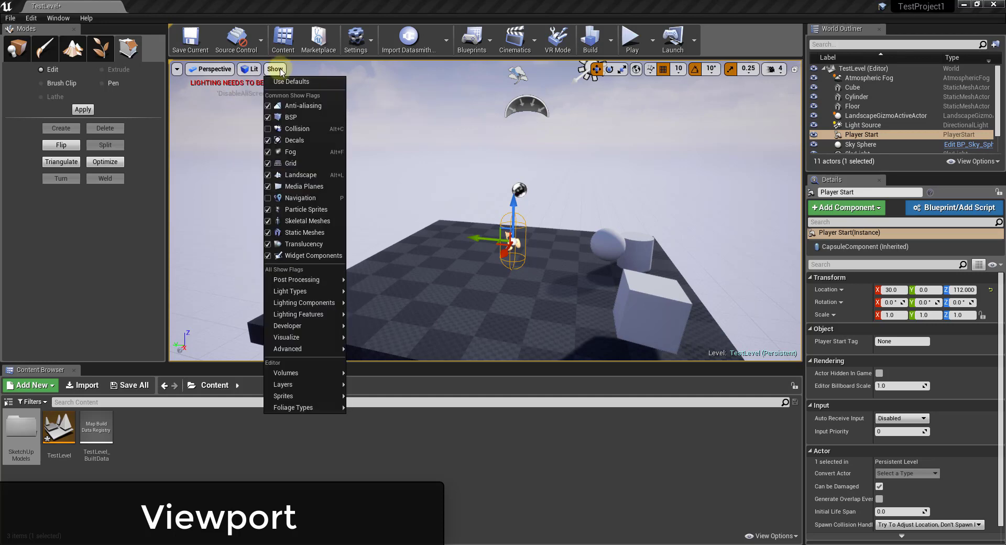
Raise the Sphere to Z 200 and shift it in the positive Y direction with the Move tool.
click(596, 72)
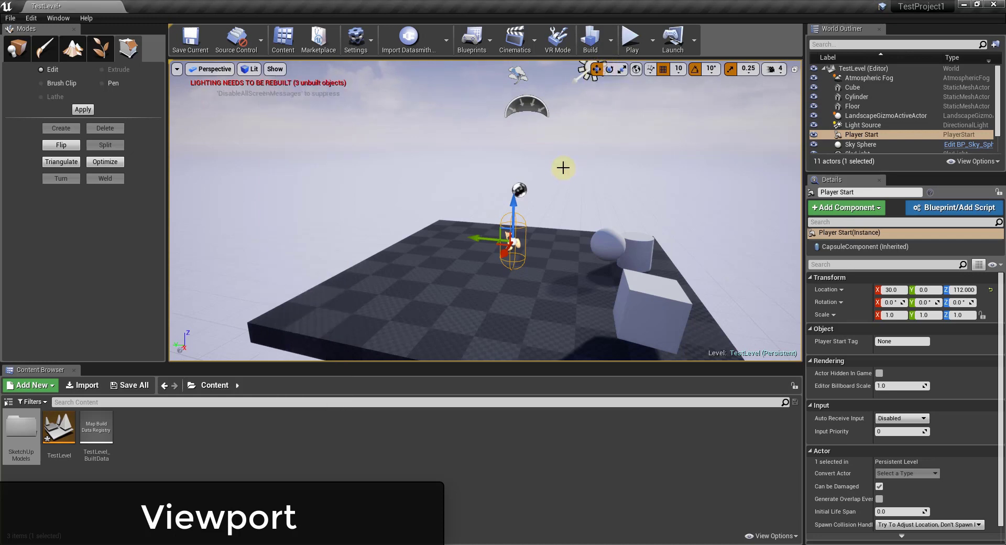
click(614, 245)
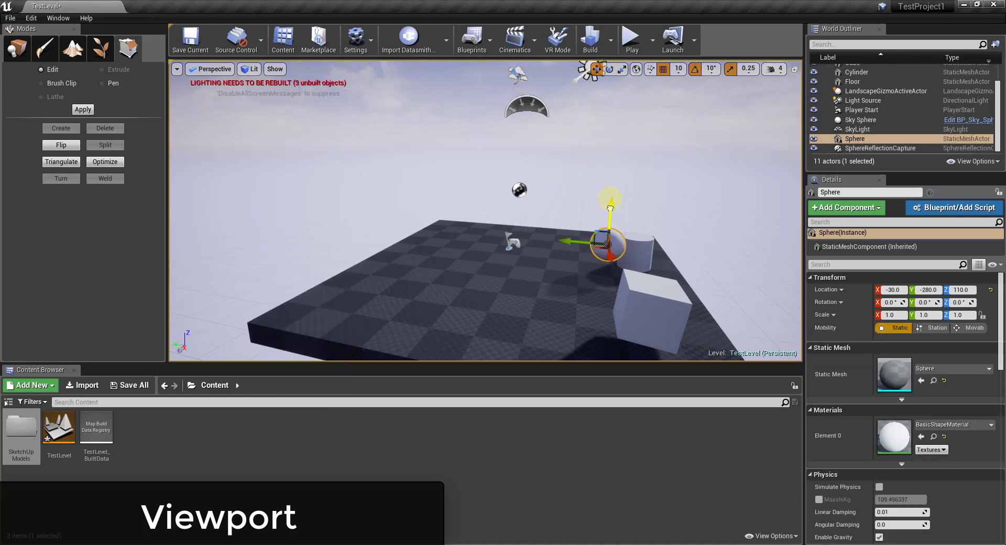
drag(610, 207, 607, 181)
drag(561, 215, 555, 212)
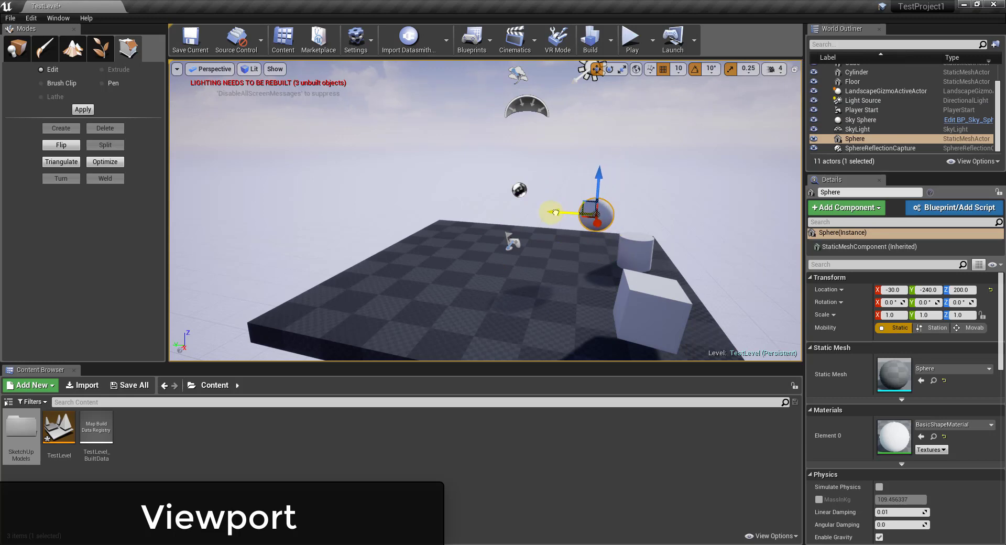
Rotate the Cube 10 degrees about its X axis to an X rotation of 362.7.
click(645, 288)
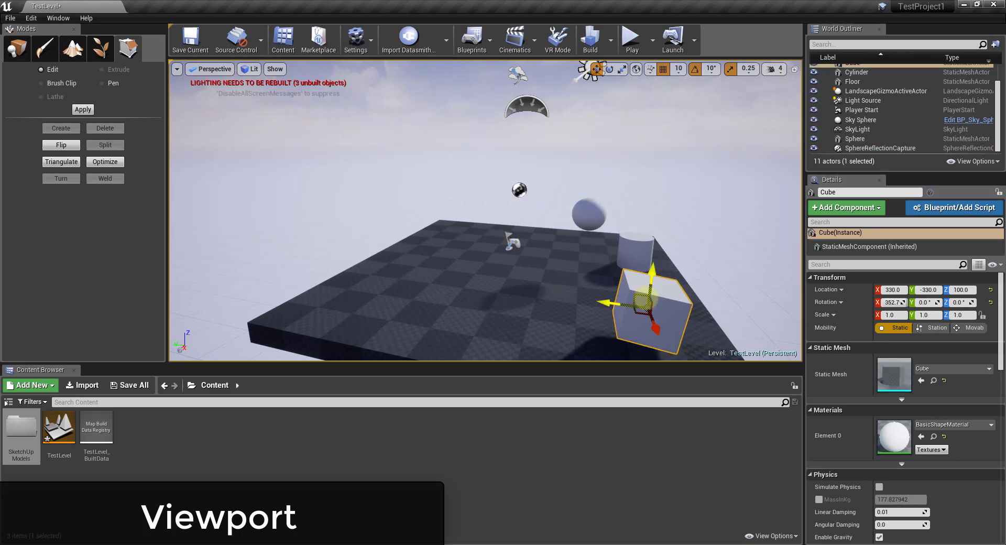
click(612, 73)
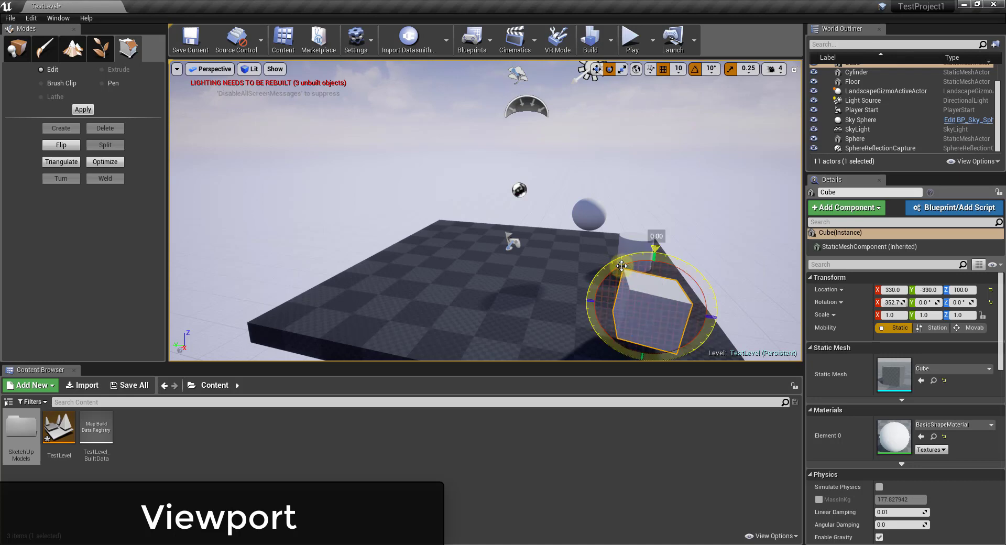
drag(655, 253, 563, 290)
Scale the Cube to 1.25 in Y and 1.5 in Z.
click(622, 70)
mouse_move(650, 272)
mouse_down()
mouse_move(660, 231)
mouse_move(650, 283)
mouse_up()
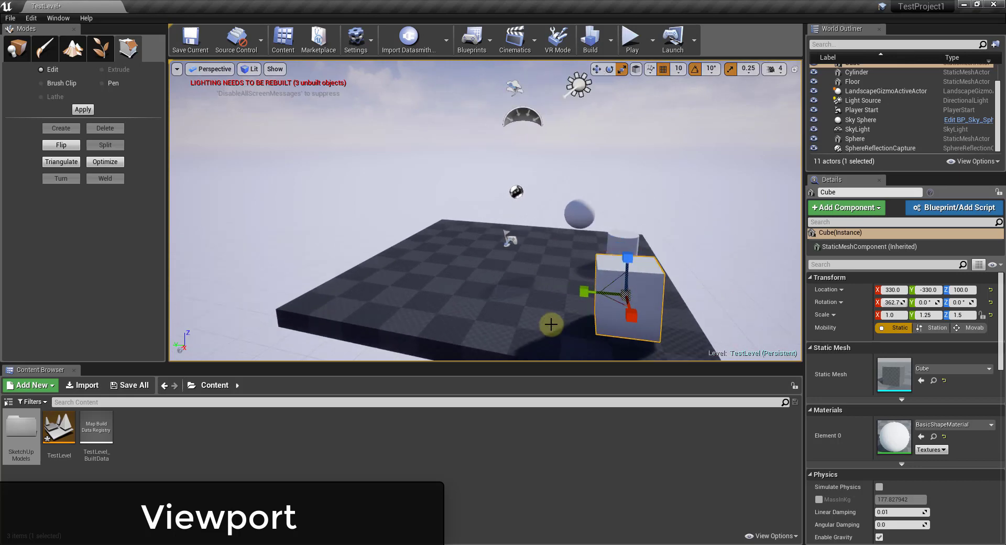
drag(558, 319, 576, 309)
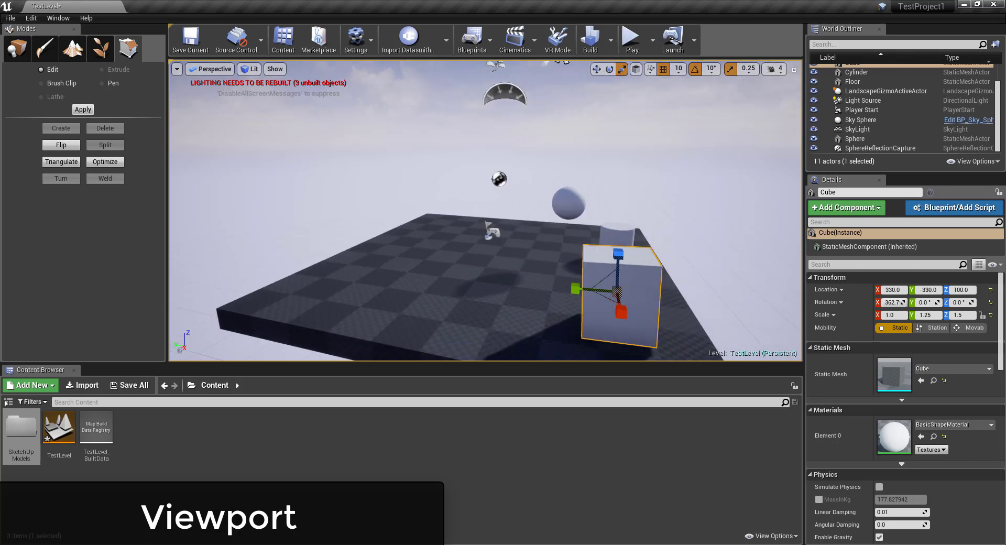
drag(678, 183, 678, 190)
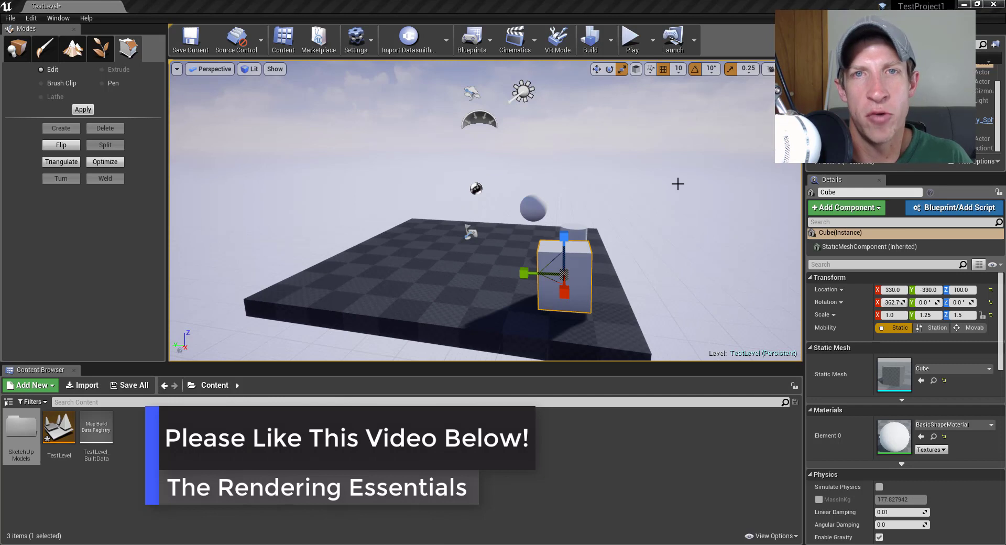